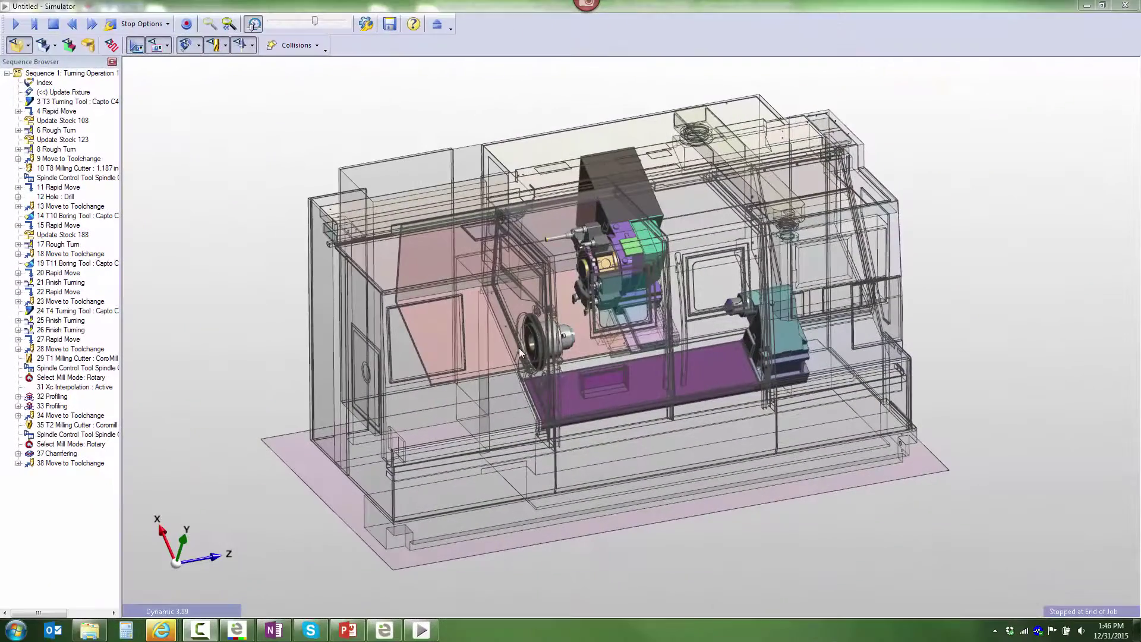
- Zoom and orbit the simulator view in on the chuck and finished part
{"action": "scroll", "coordinate": [605, 340], "scroll_direction": "up", "scroll_amount": 6}
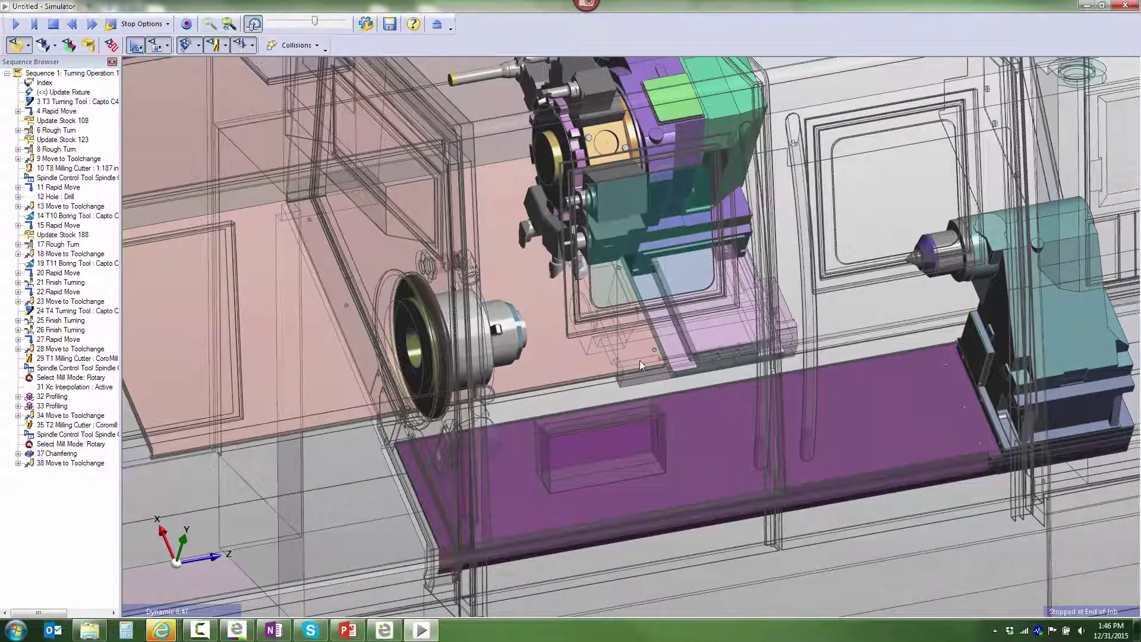
{"action": "middle_click_drag", "start_coordinate": [634, 354], "coordinate": [437, 323]}
{"action": "scroll", "coordinate": [437, 323], "scroll_direction": "up", "scroll_amount": 5}
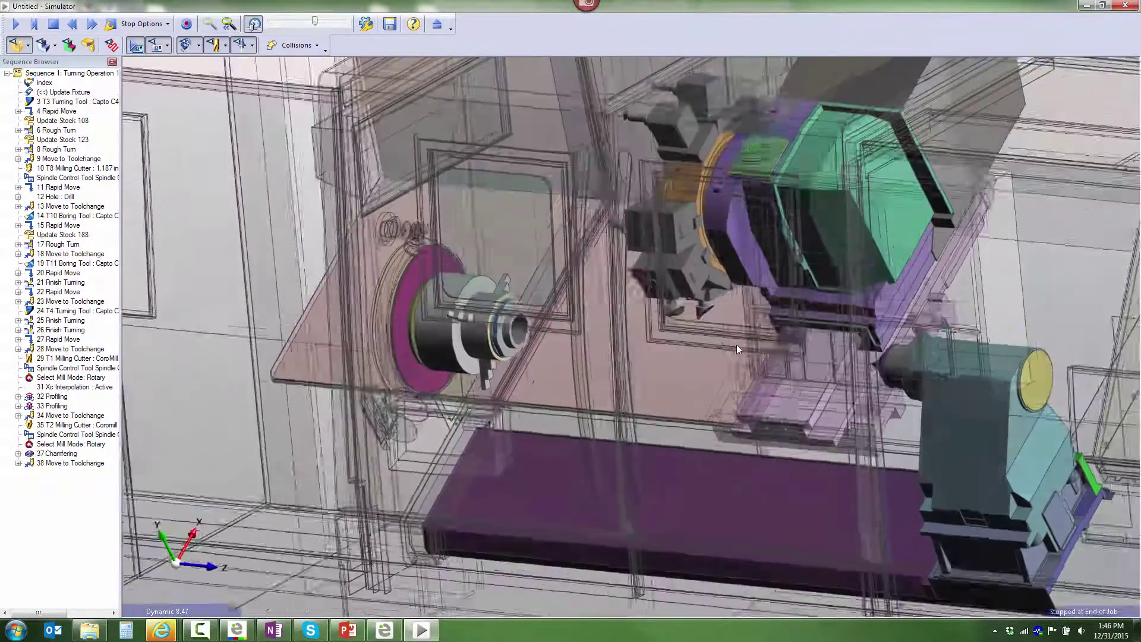
{"action": "scroll", "coordinate": [484, 286], "scroll_direction": "up", "scroll_amount": 3}
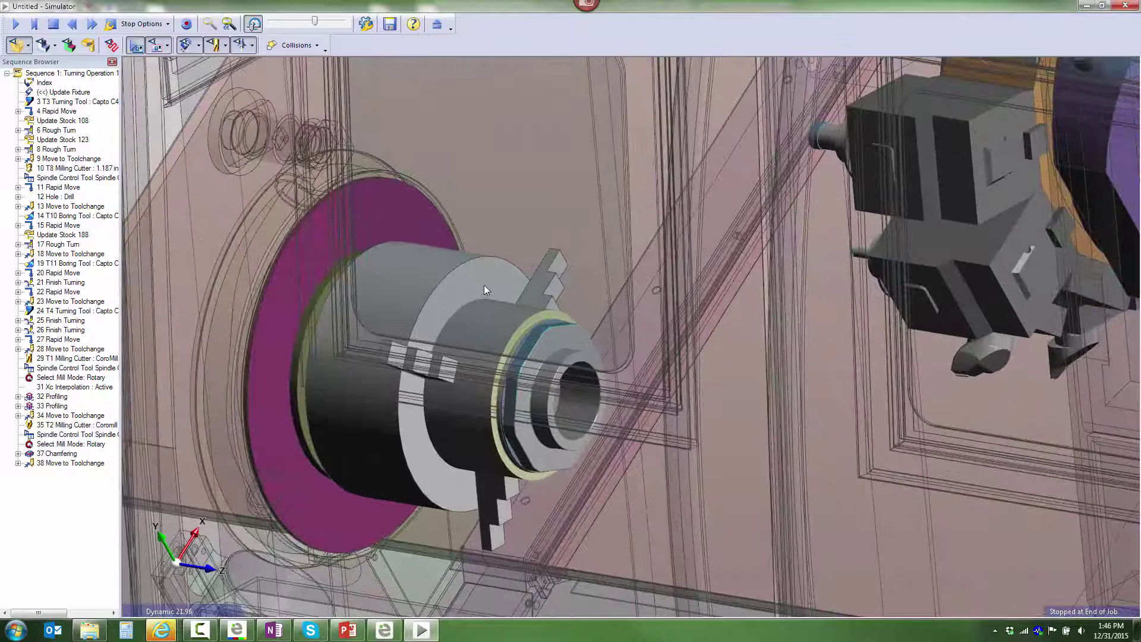
- Hide the machine, show the part as a ZX Slice, Positive Y cut-away, then close the Simulator
{"action": "left_click", "coordinate": [135, 45]}
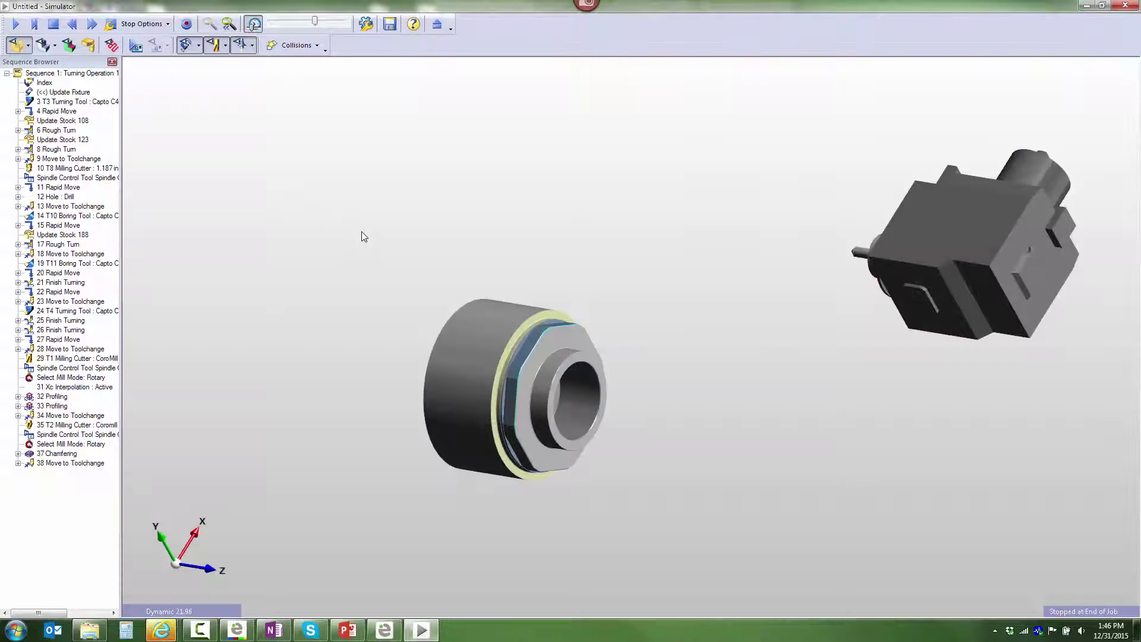
{"action": "right_click", "coordinate": [387, 298]}
{"action": "mouse_move", "coordinate": [452, 365]}
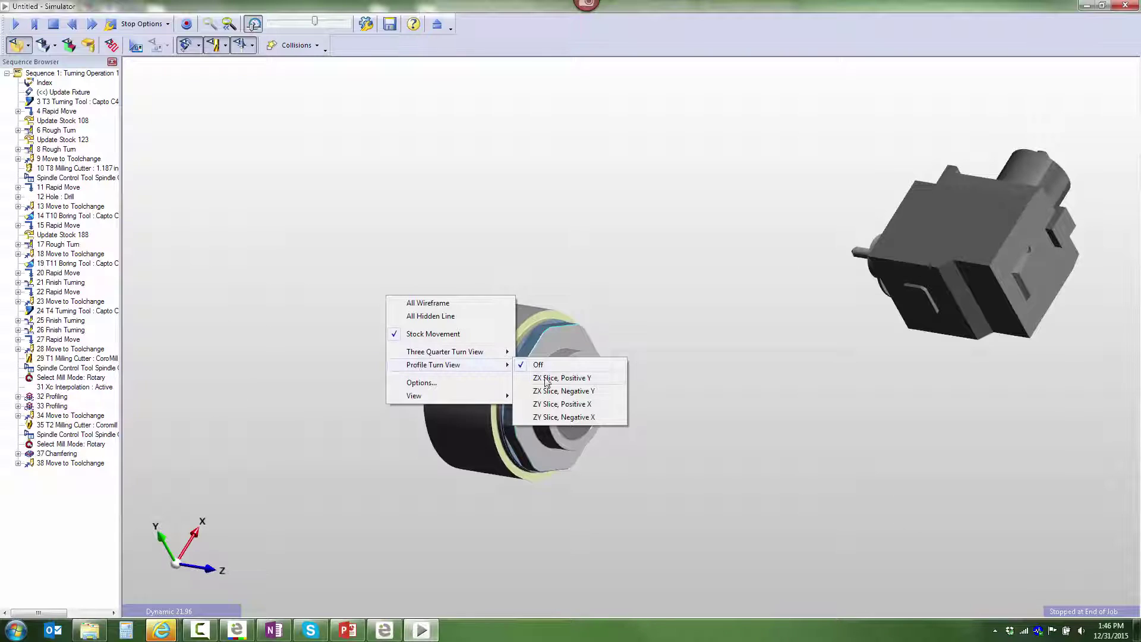
{"action": "left_click", "coordinate": [553, 378]}
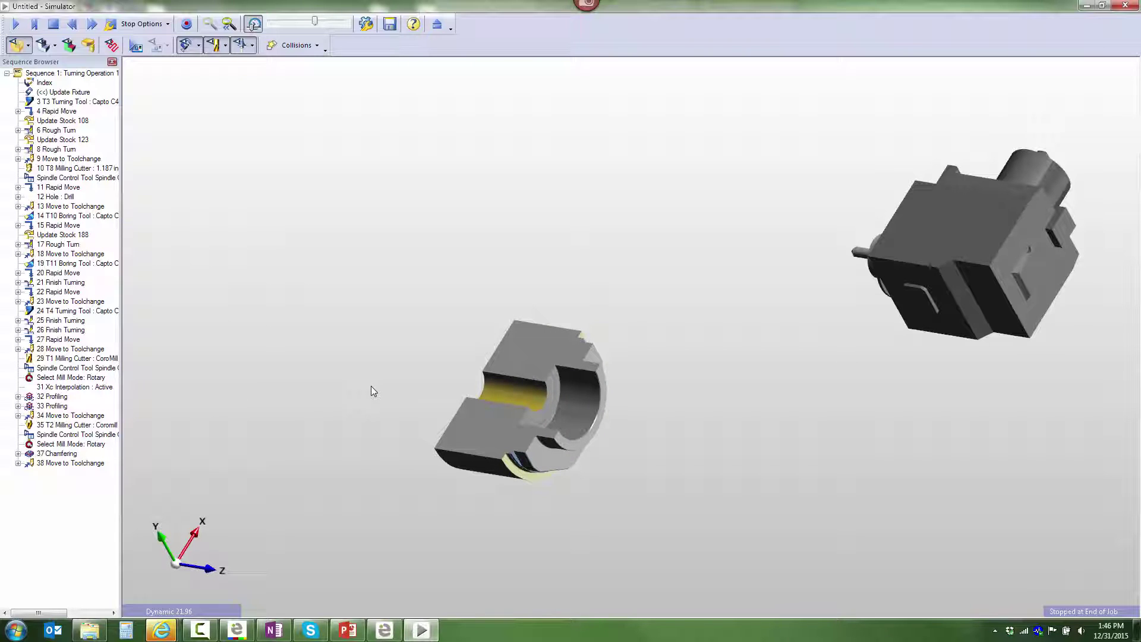
{"action": "left_click", "coordinate": [437, 23]}
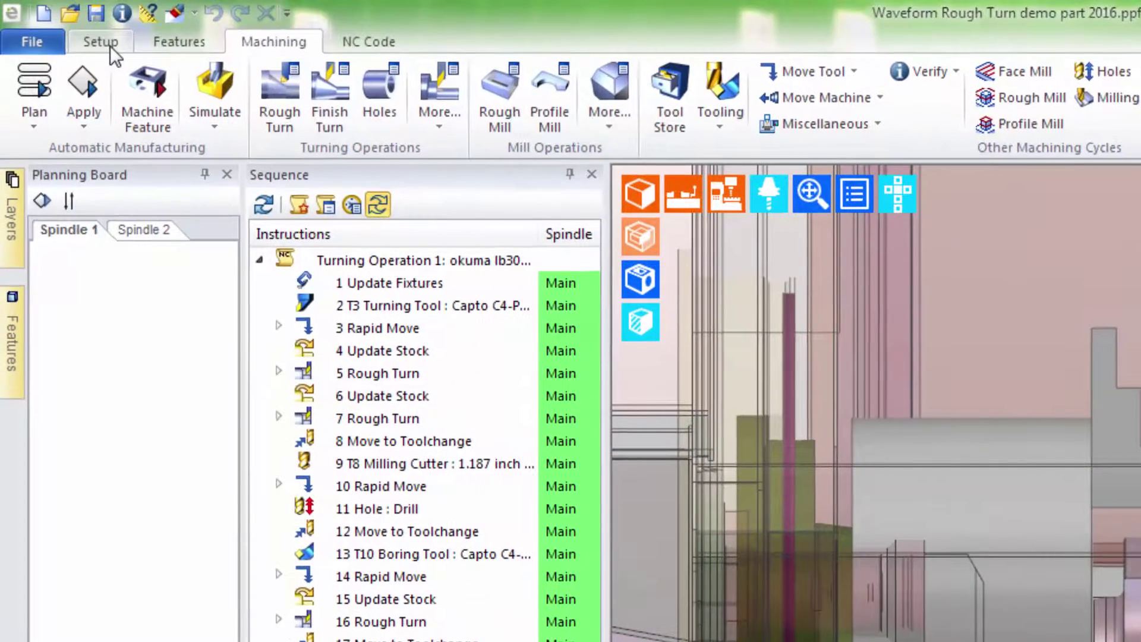
- Turn off Machine Display in the Setup tab and begin a New Turning Sequence
{"action": "left_click", "coordinate": [98, 41]}
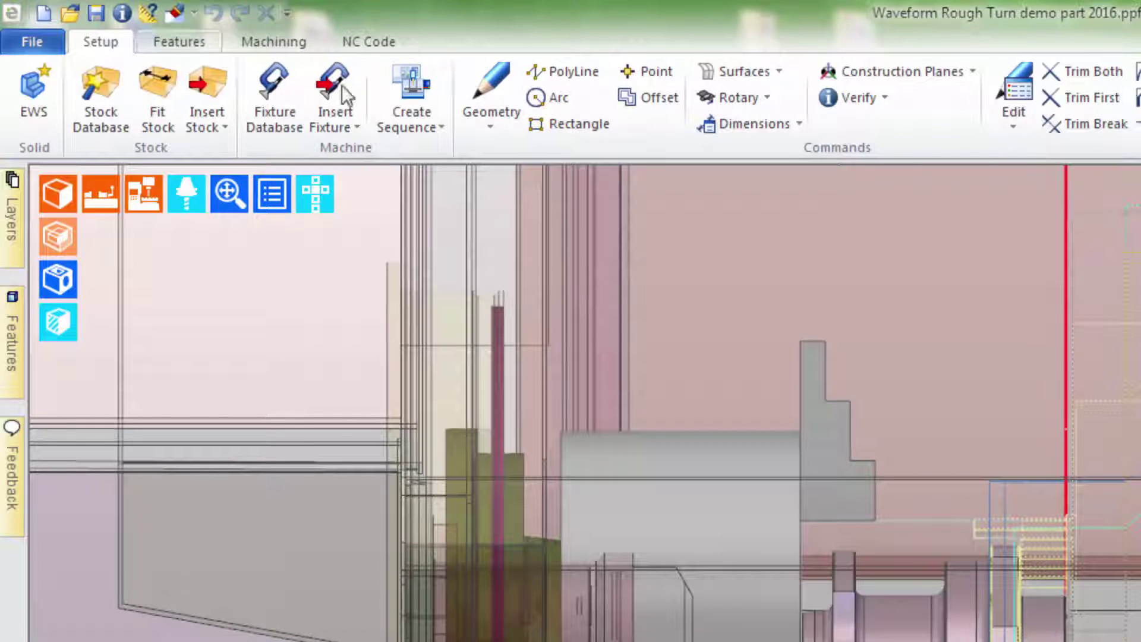
{"action": "left_click", "coordinate": [144, 192]}
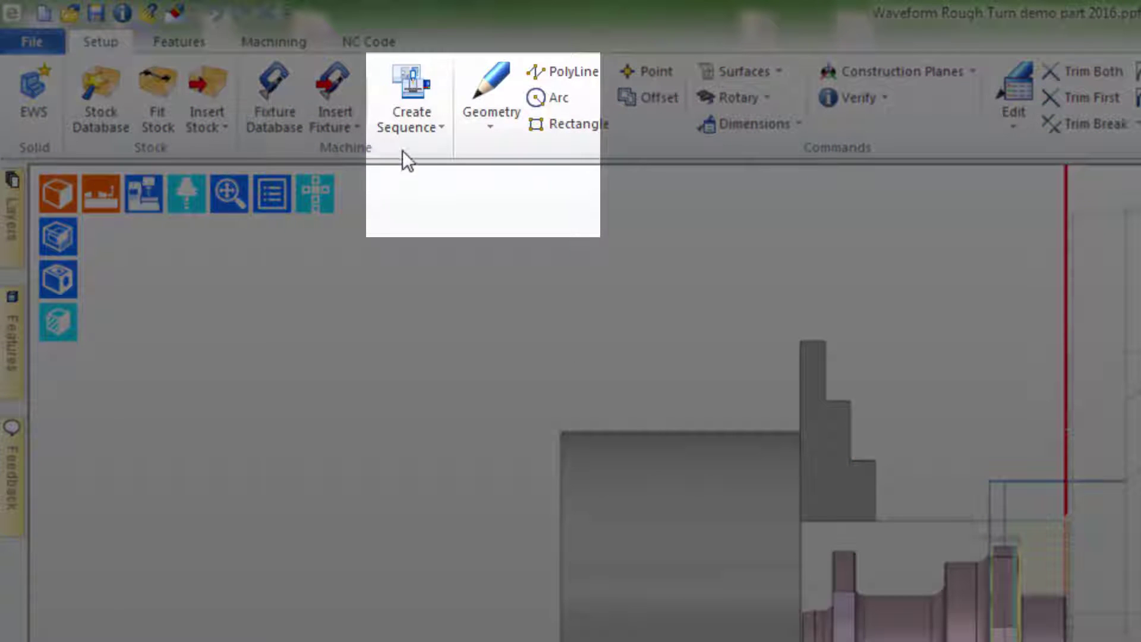
{"action": "left_click", "coordinate": [409, 128]}
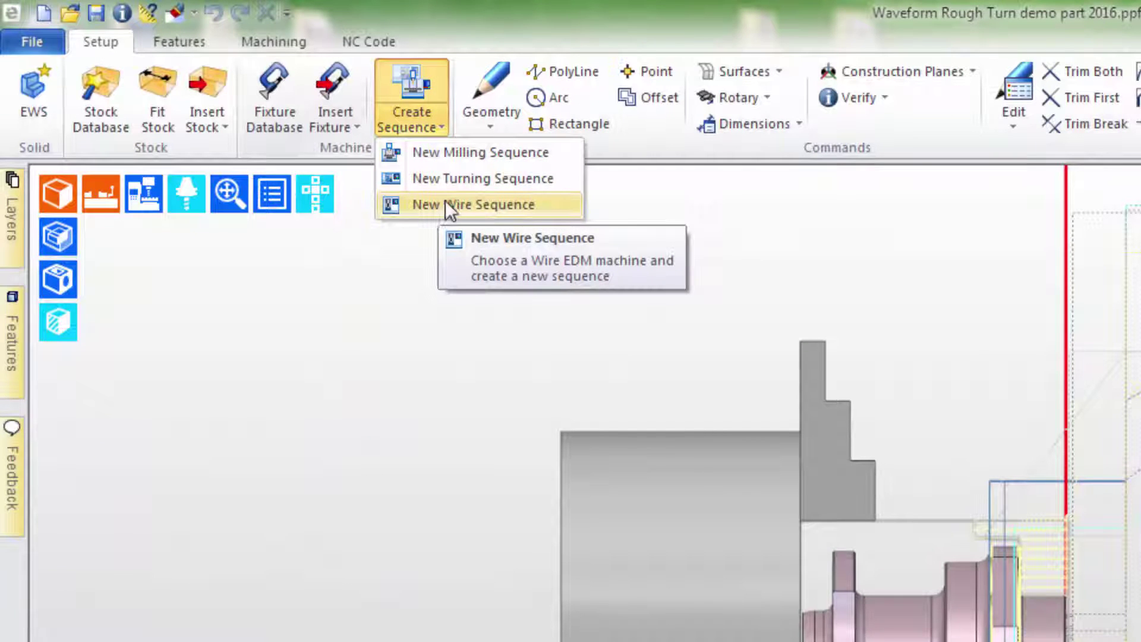
{"action": "left_click", "coordinate": [455, 178]}
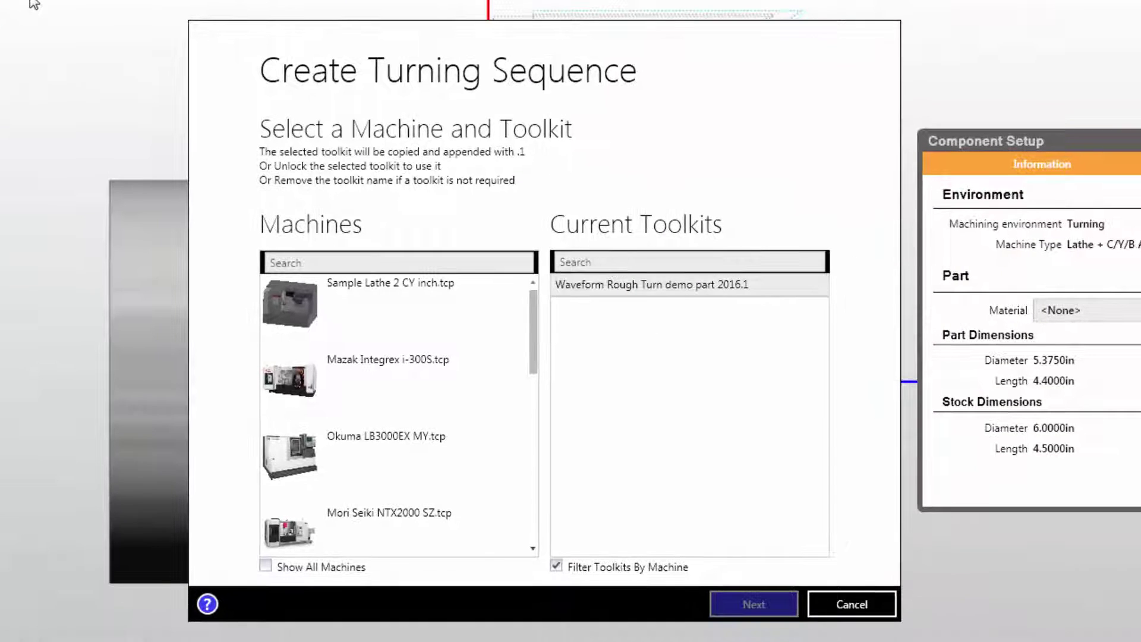
- Choose the Okuma LB3000EX MY lathe and start the setup from Turning Operation 1
{"action": "left_click", "coordinate": [373, 449]}
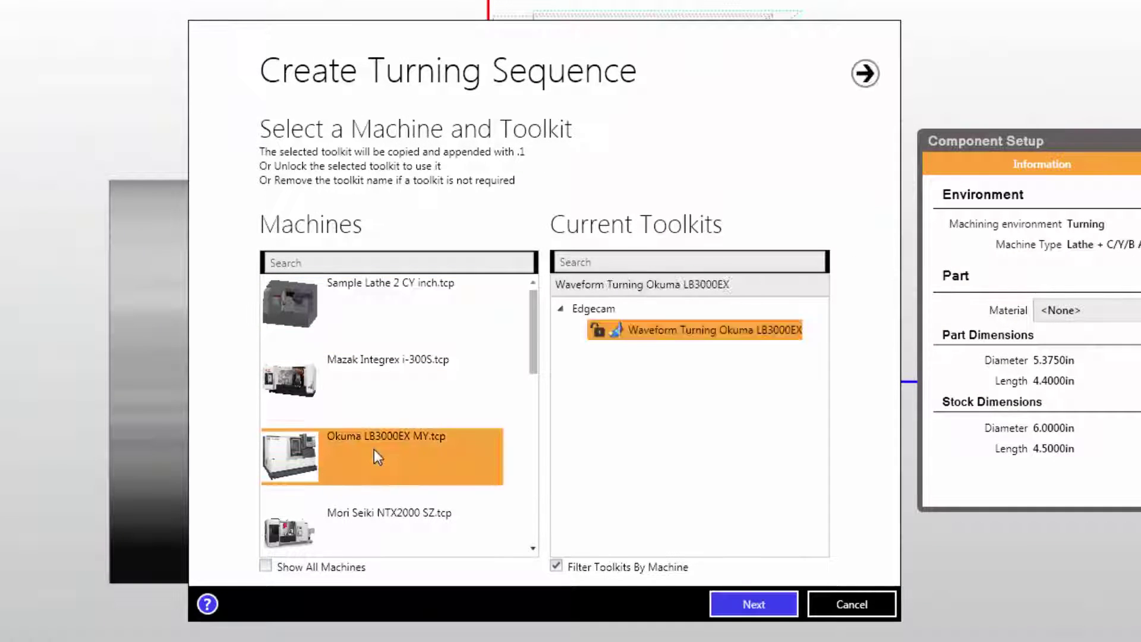
{"action": "left_click", "coordinate": [763, 601]}
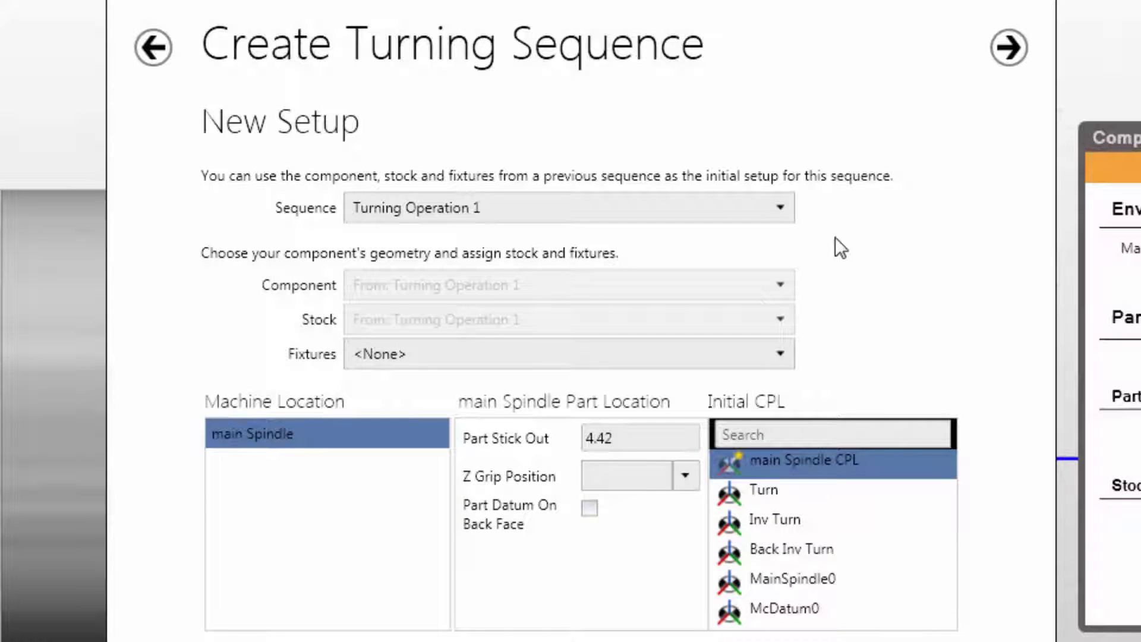
{"action": "left_click", "coordinate": [781, 208]}
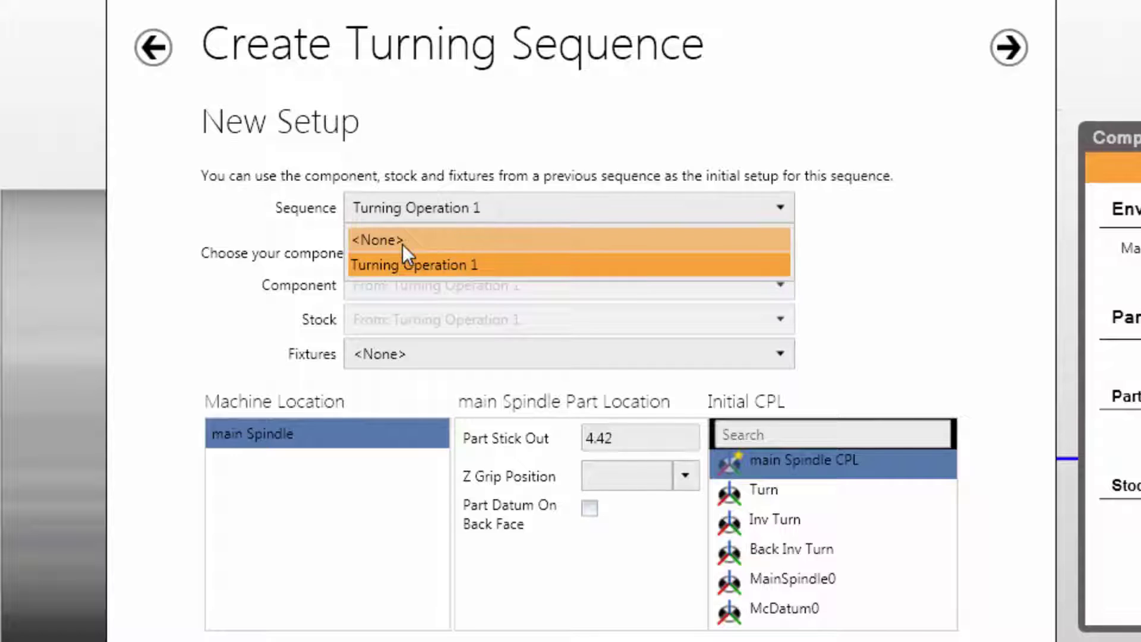
{"action": "left_click", "coordinate": [895, 263]}
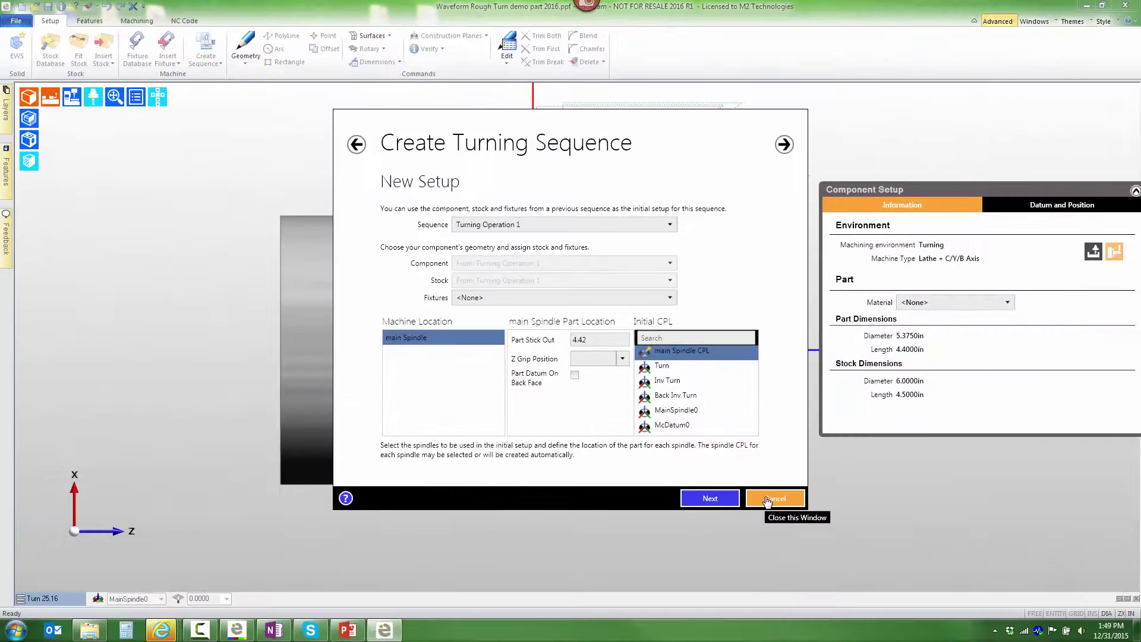
- Cancel the sequence wizard, hide the chuck geometry, and switch the CPL to Turn
{"action": "left_click", "coordinate": [767, 501]}
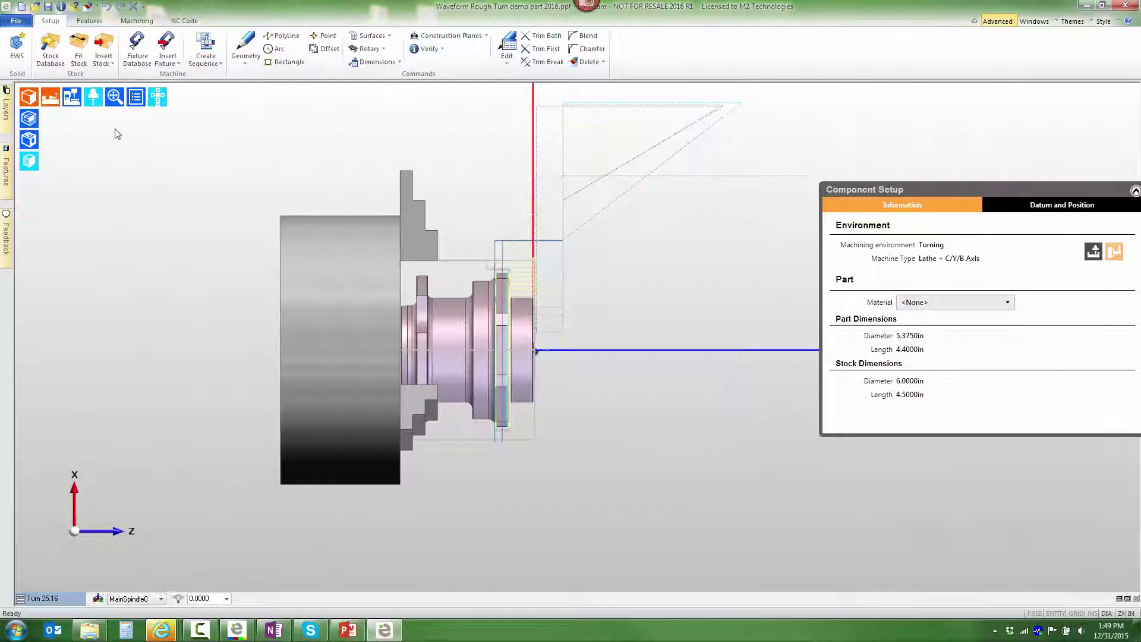
{"action": "left_click", "coordinate": [49, 98]}
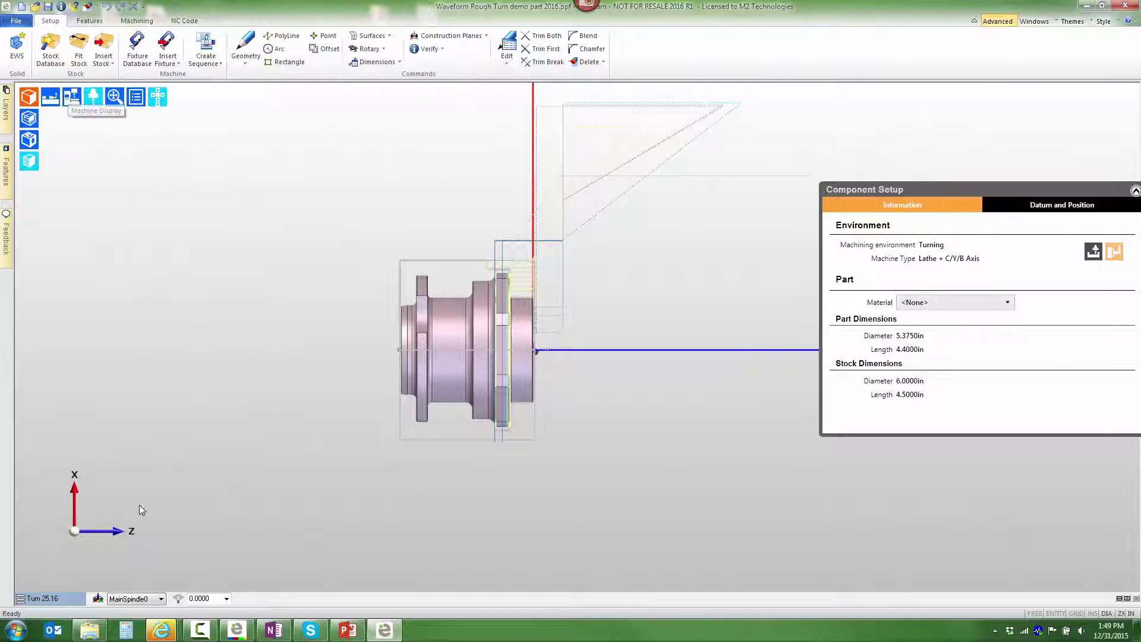
{"action": "left_click", "coordinate": [136, 599]}
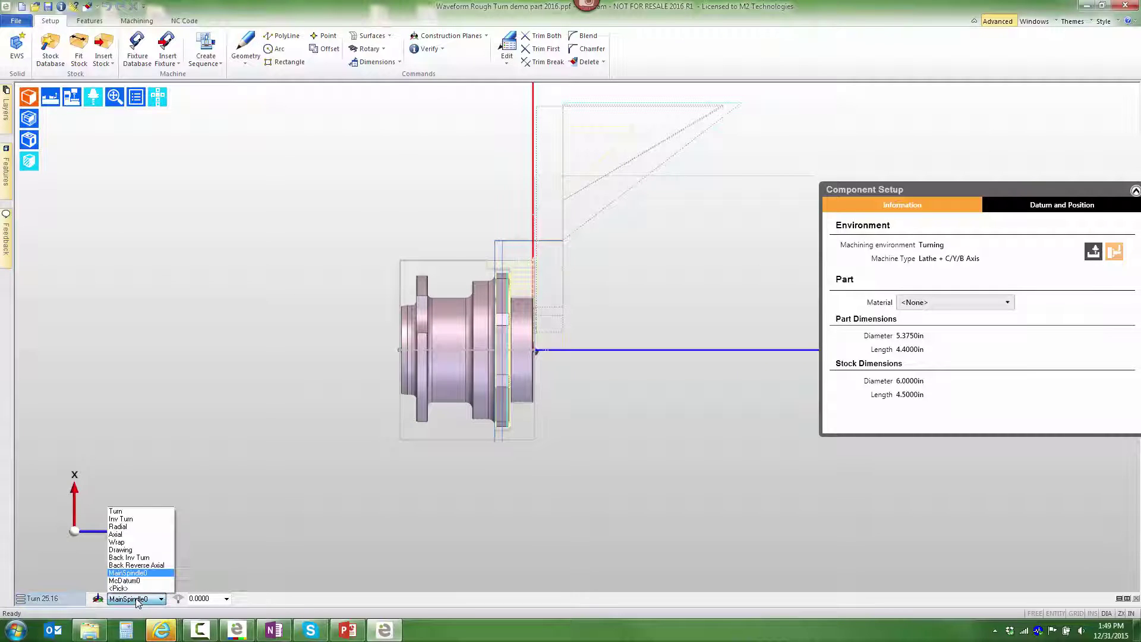
{"action": "left_click", "coordinate": [123, 511]}
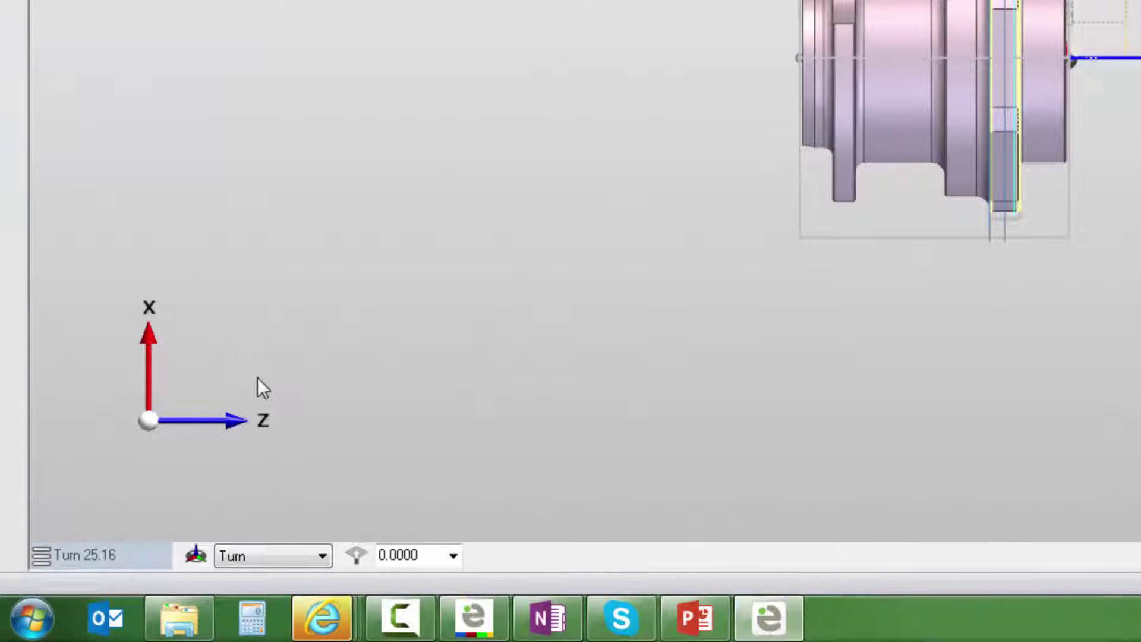
- Try the Back Inv Turn CPL, then return to Turn and check the construction planes
{"action": "left_click", "coordinate": [252, 556]}
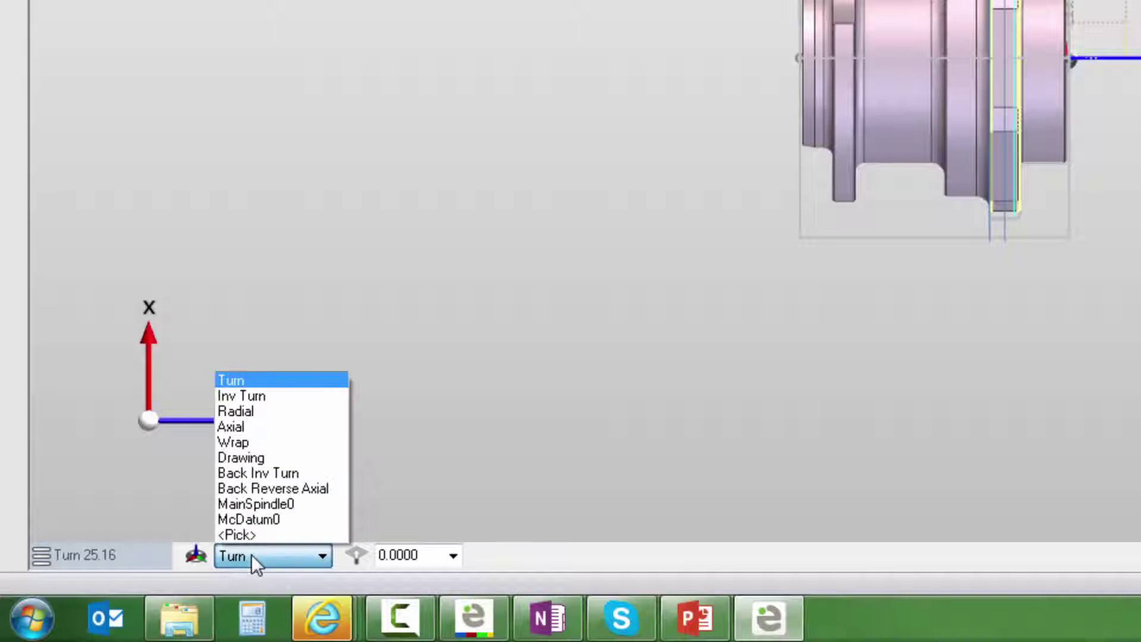
{"action": "left_click", "coordinate": [290, 469]}
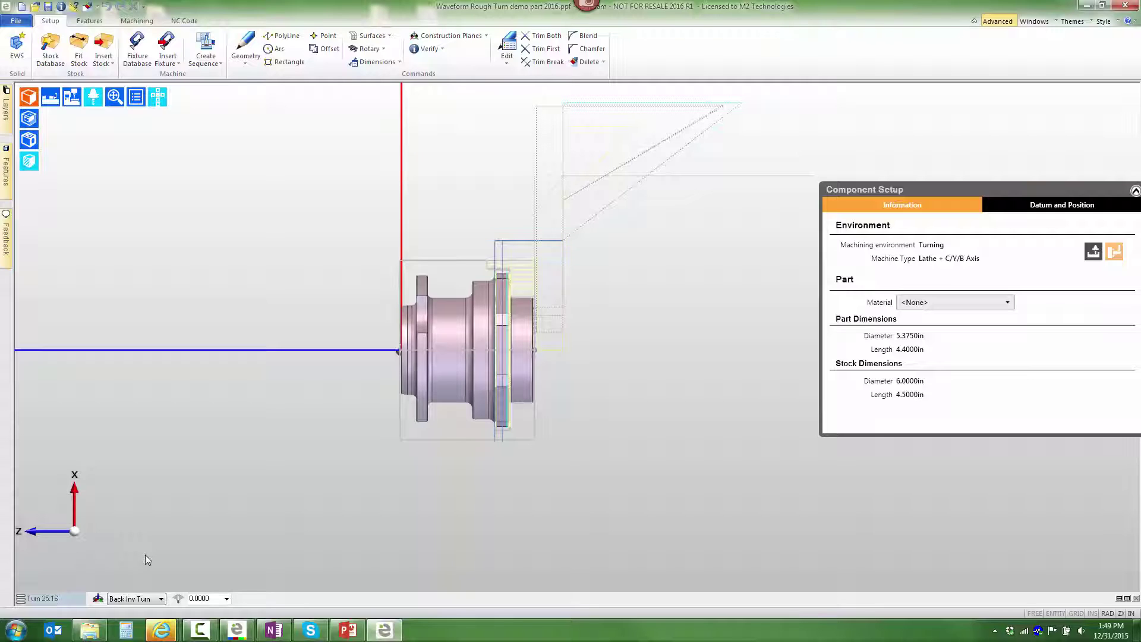
{"action": "left_click", "coordinate": [127, 599]}
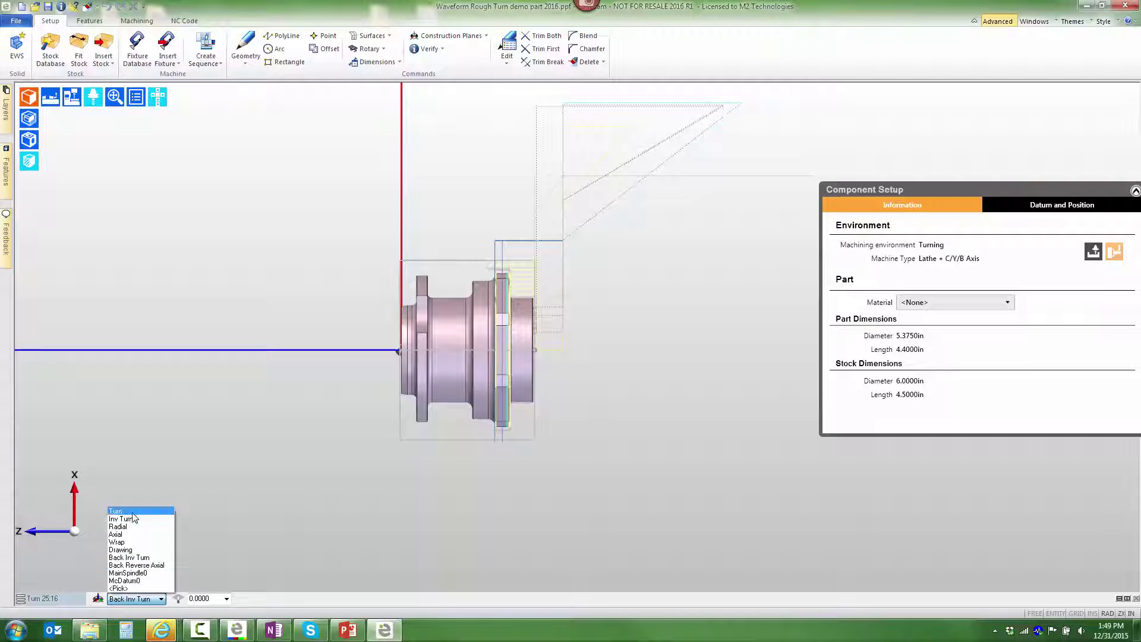
{"action": "left_click", "coordinate": [119, 512]}
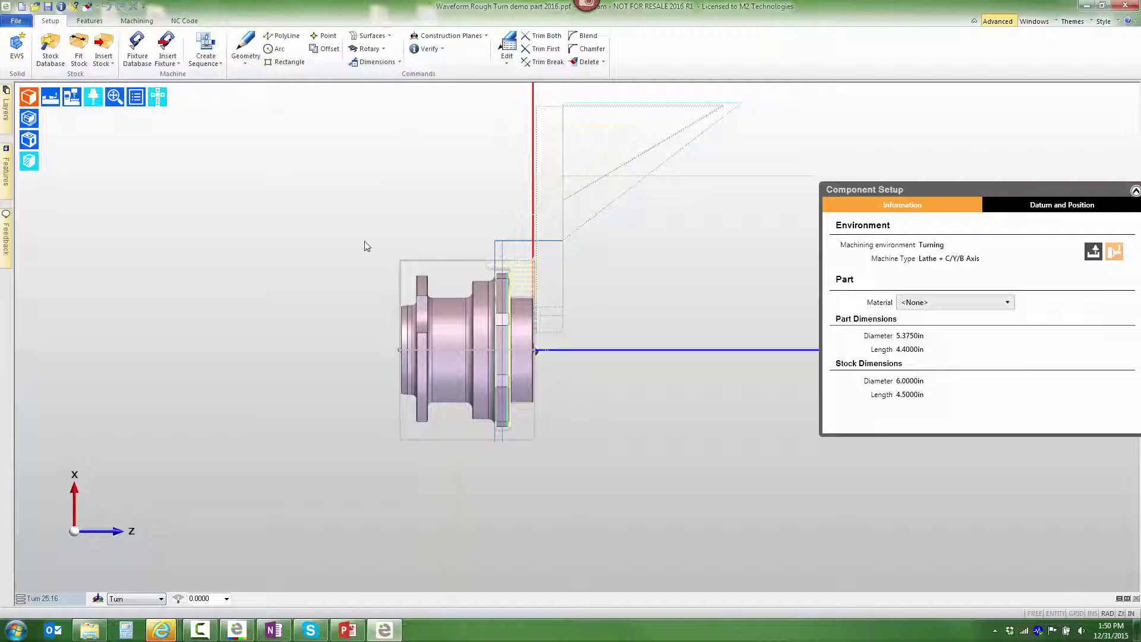
{"action": "left_click", "coordinate": [451, 36]}
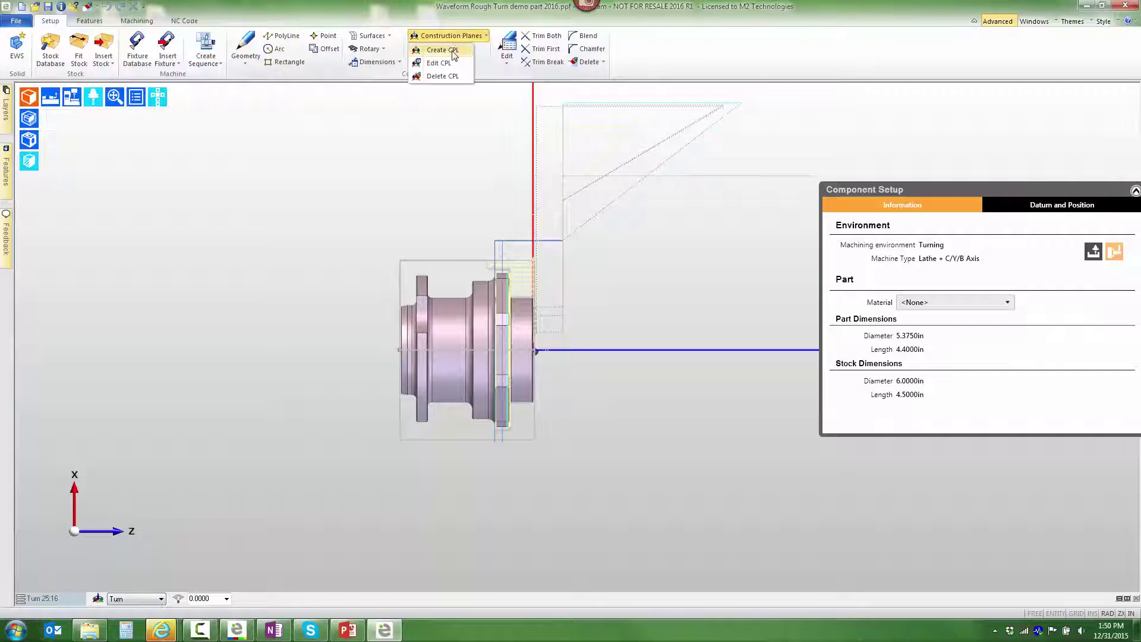
{"action": "left_click", "coordinate": [326, 250]}
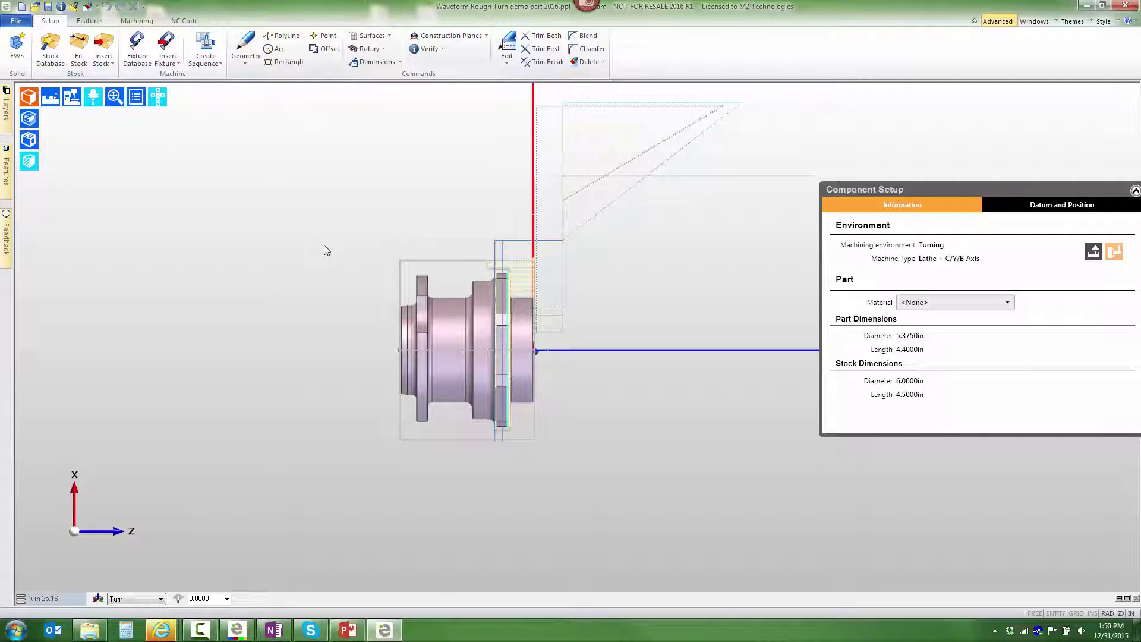
- Start a new Okuma LB3000EX MY turning sequence from Back Inv Turn with stick out -0.75
{"action": "left_click", "coordinate": [206, 58]}
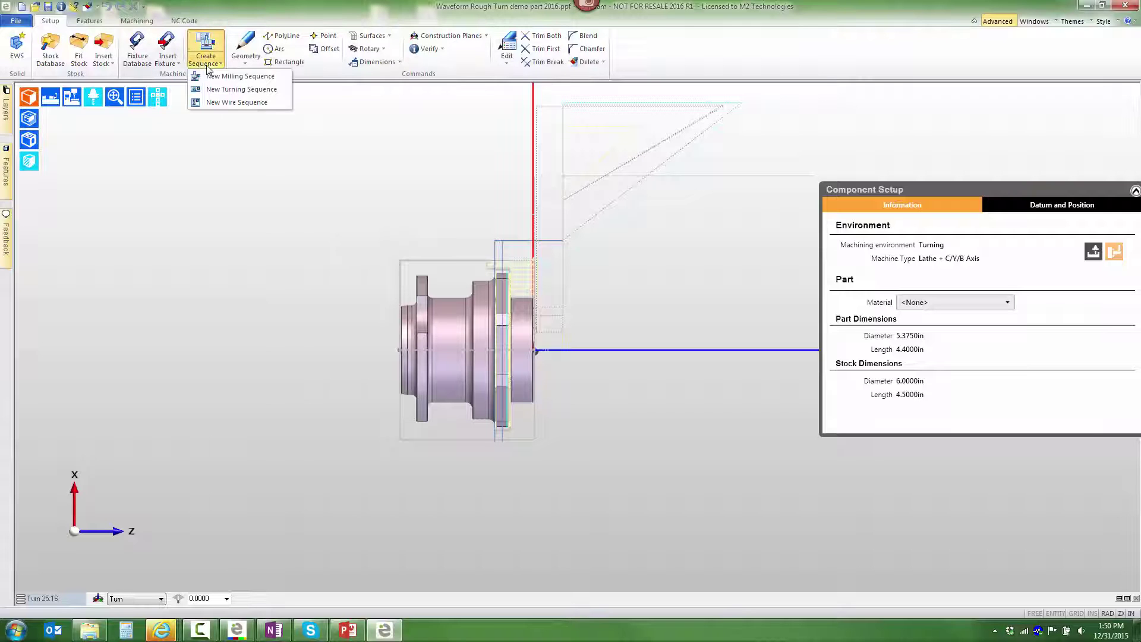
{"action": "left_click", "coordinate": [226, 89]}
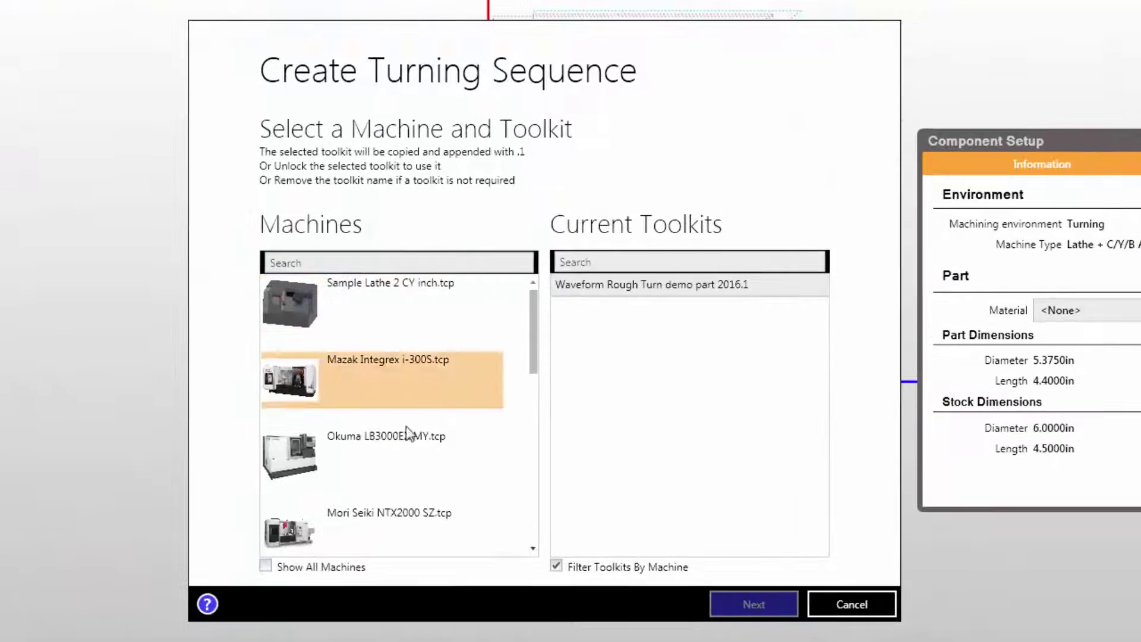
{"action": "left_click", "coordinate": [453, 412]}
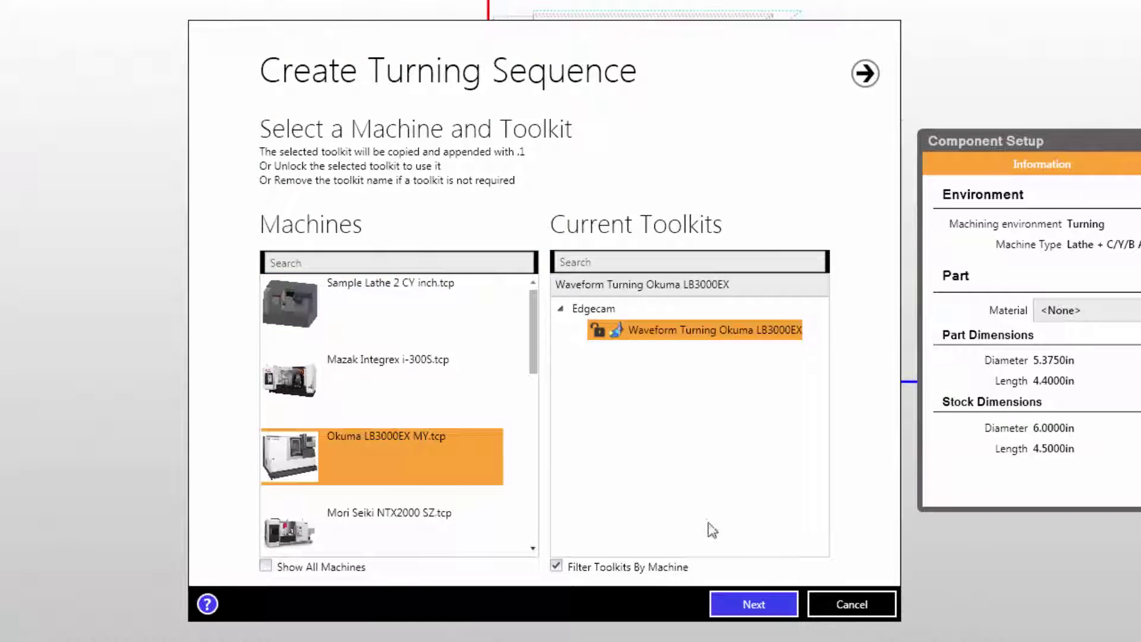
{"action": "left_click", "coordinate": [780, 605]}
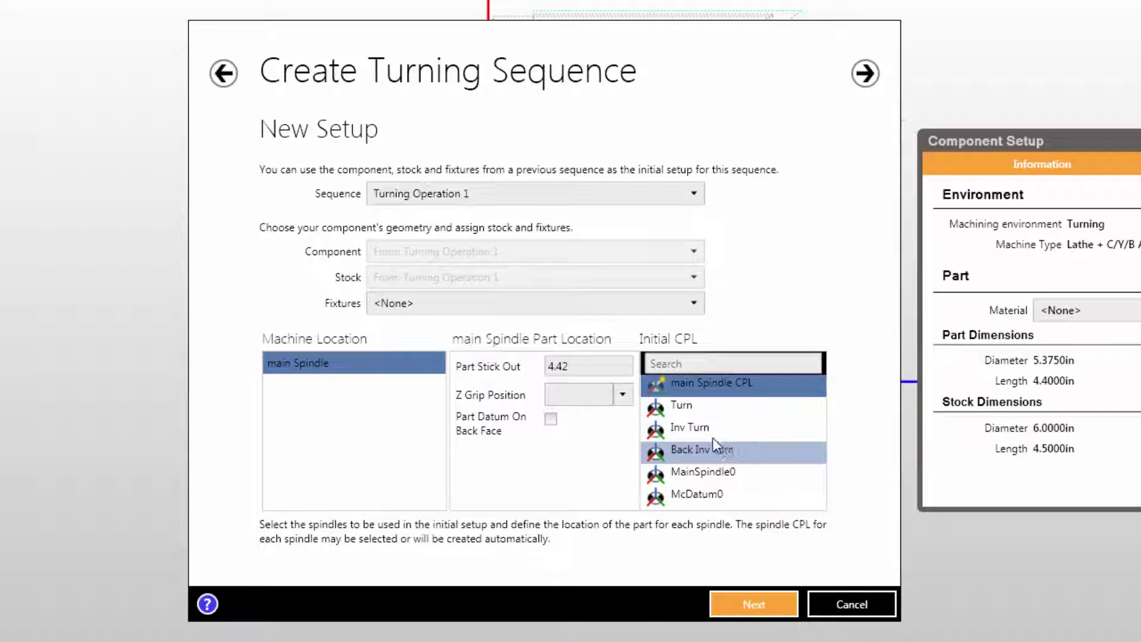
{"action": "left_click", "coordinate": [706, 452]}
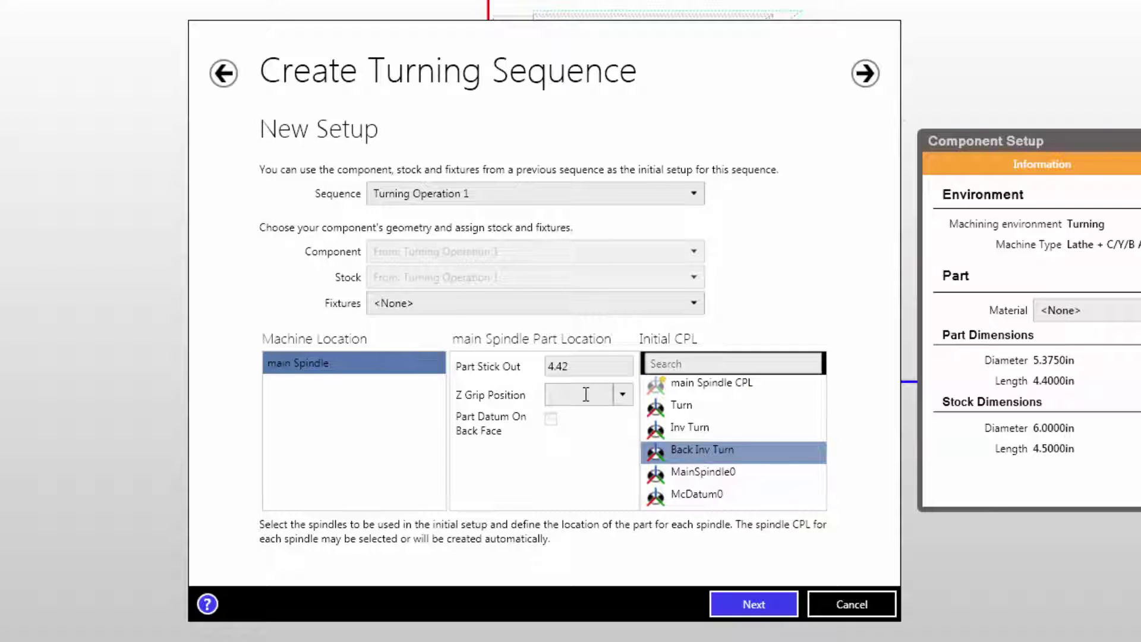
{"action": "left_click", "coordinate": [586, 366]}
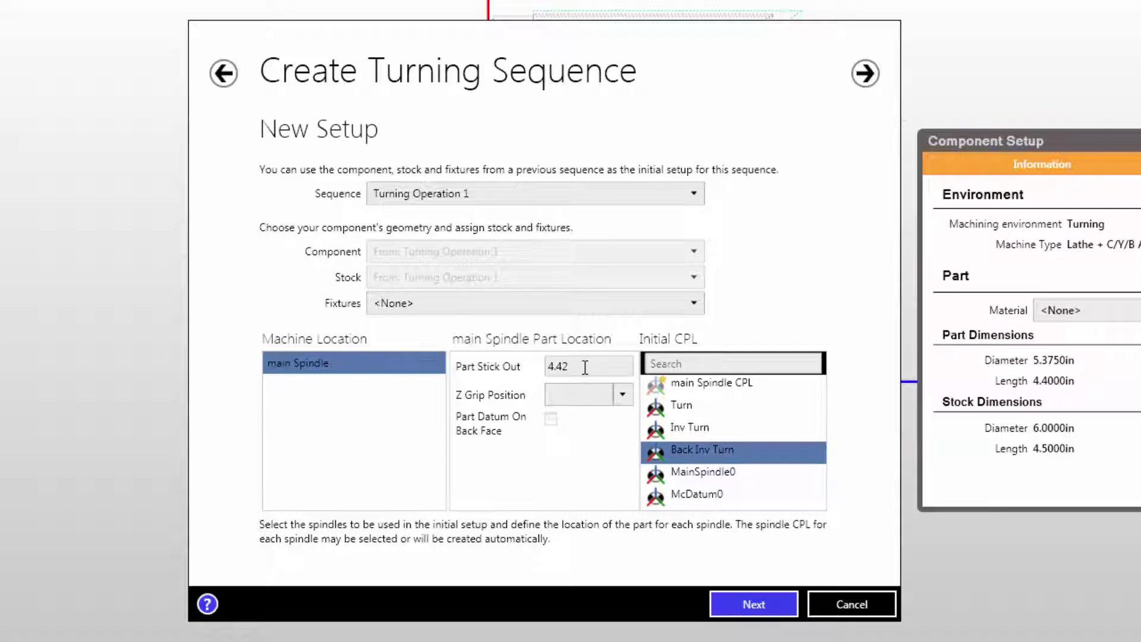
{"action": "type", "text": "-0.75"}
- Set grip diameter 3.5, name the sequence 'Turning Operation 1', and create it
{"action": "left_click", "coordinate": [758, 600]}
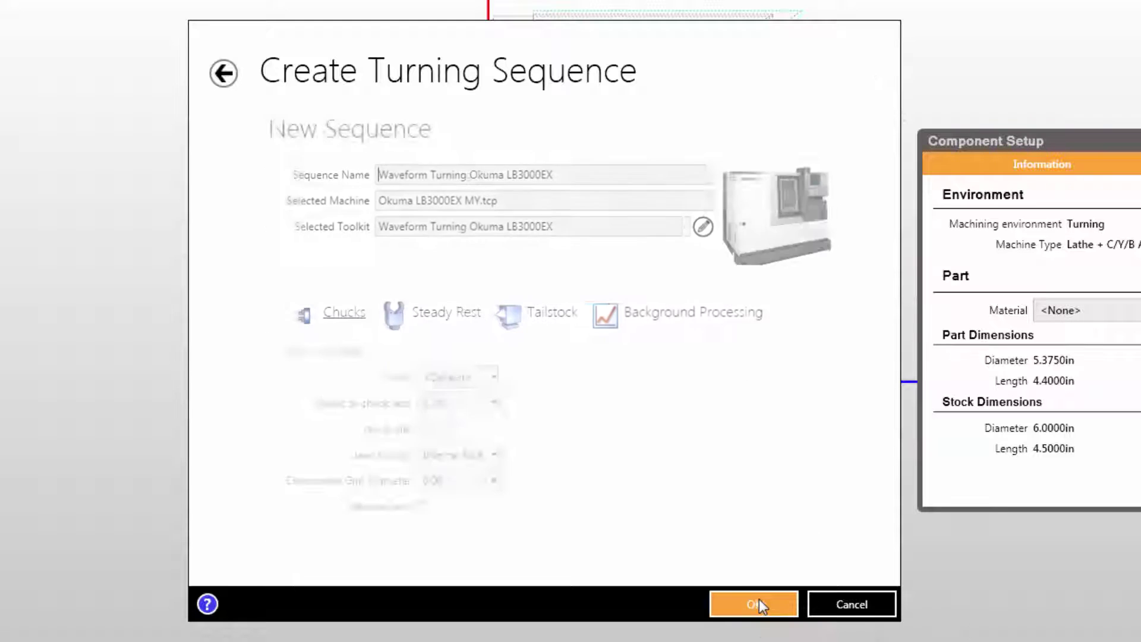
{"action": "double_click", "coordinate": [443, 483]}
{"action": "type", "text": "3.5"}
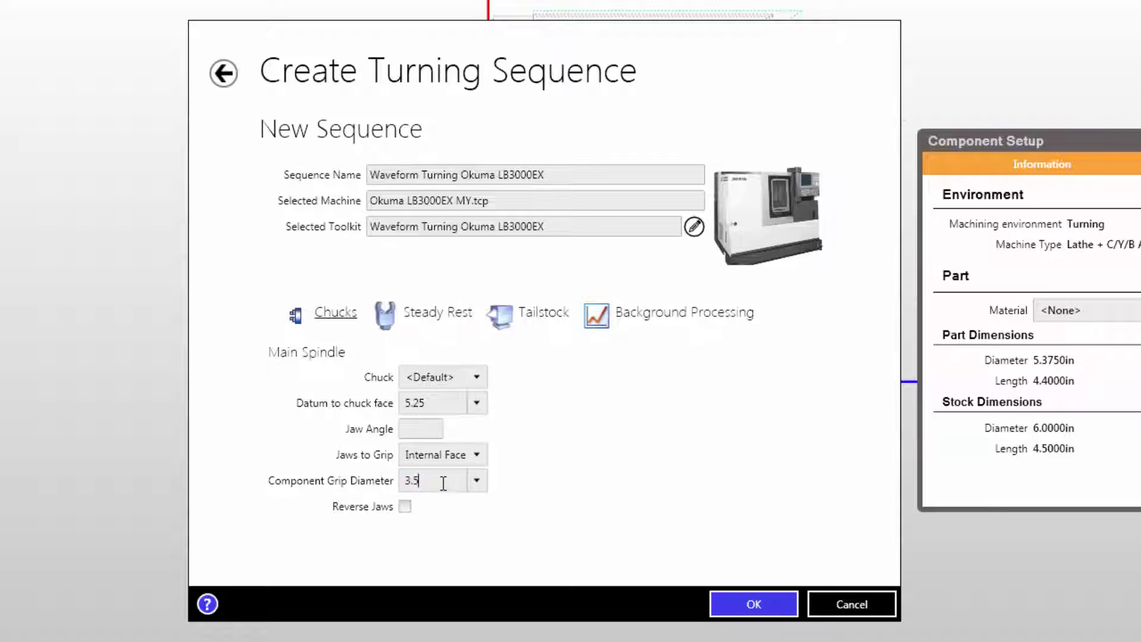
{"action": "left_click_drag", "start_coordinate": [558, 173], "coordinate": [191, 188]}
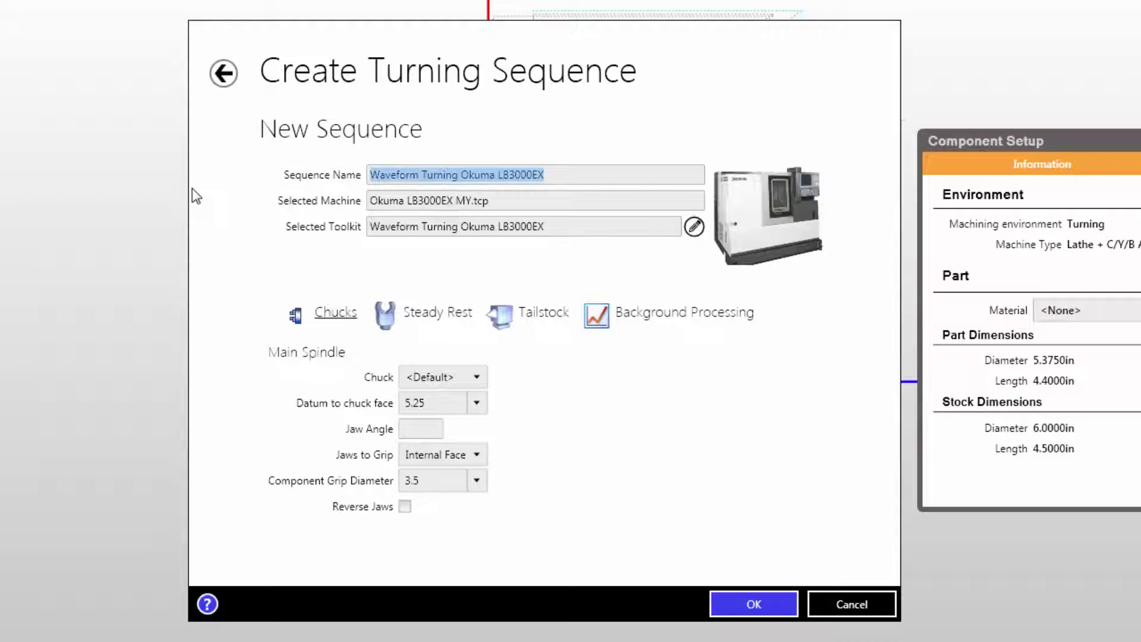
{"action": "type", "text": "Turning Operation"}
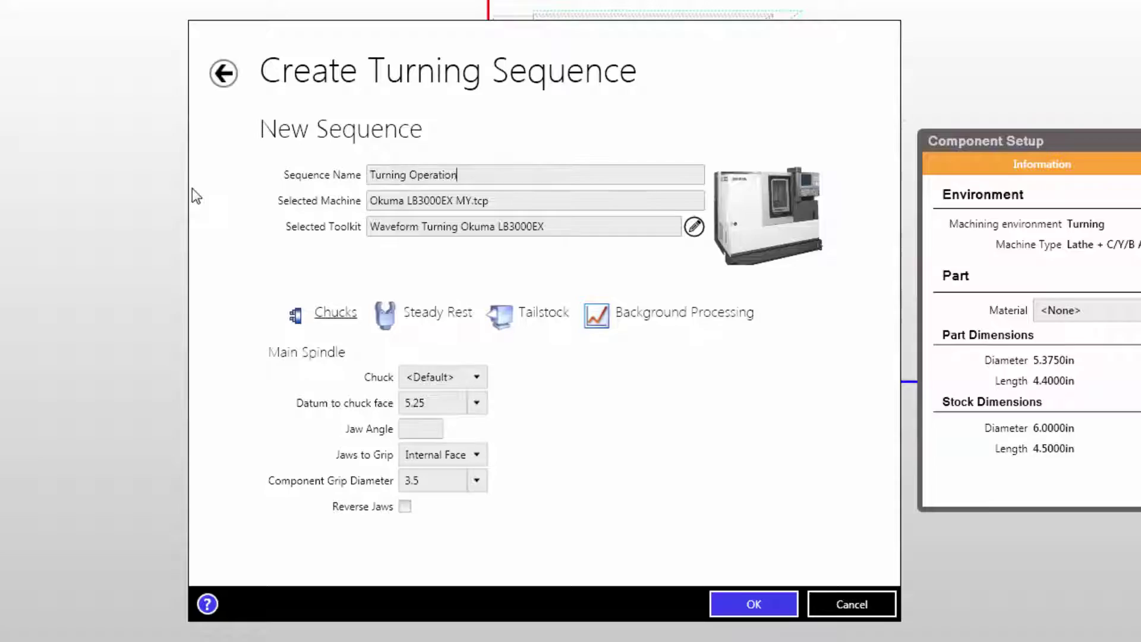
{"action": "type", "text": " 1"}
{"action": "left_click", "coordinate": [754, 604]}
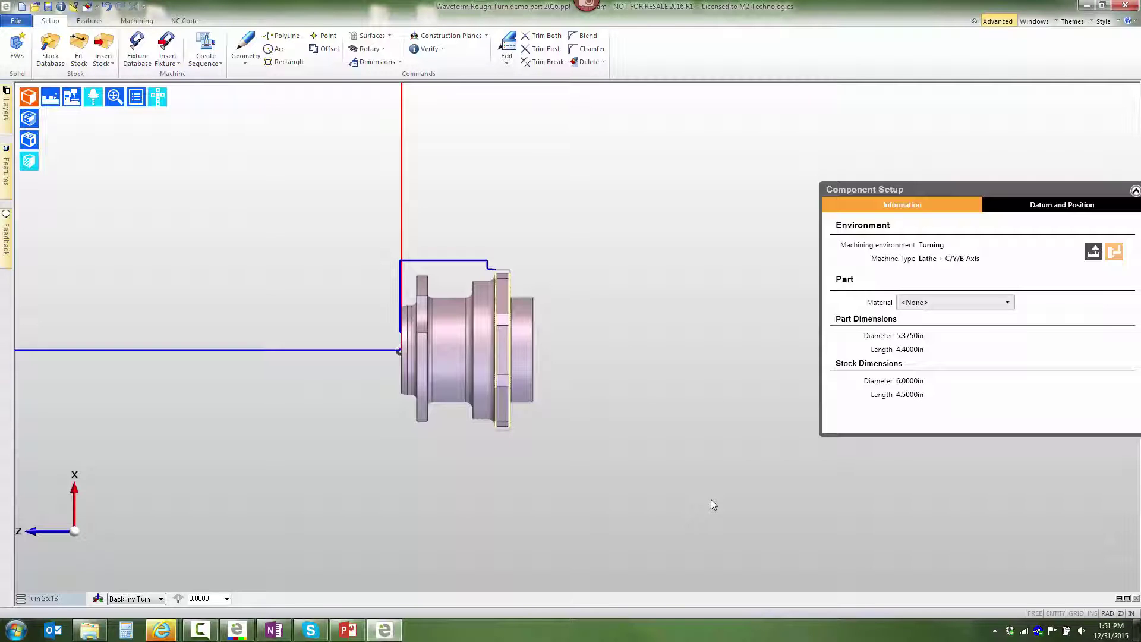
- Display the remaining stock shaded and the part shaded instead of wireframe
{"action": "left_click", "coordinate": [29, 101]}
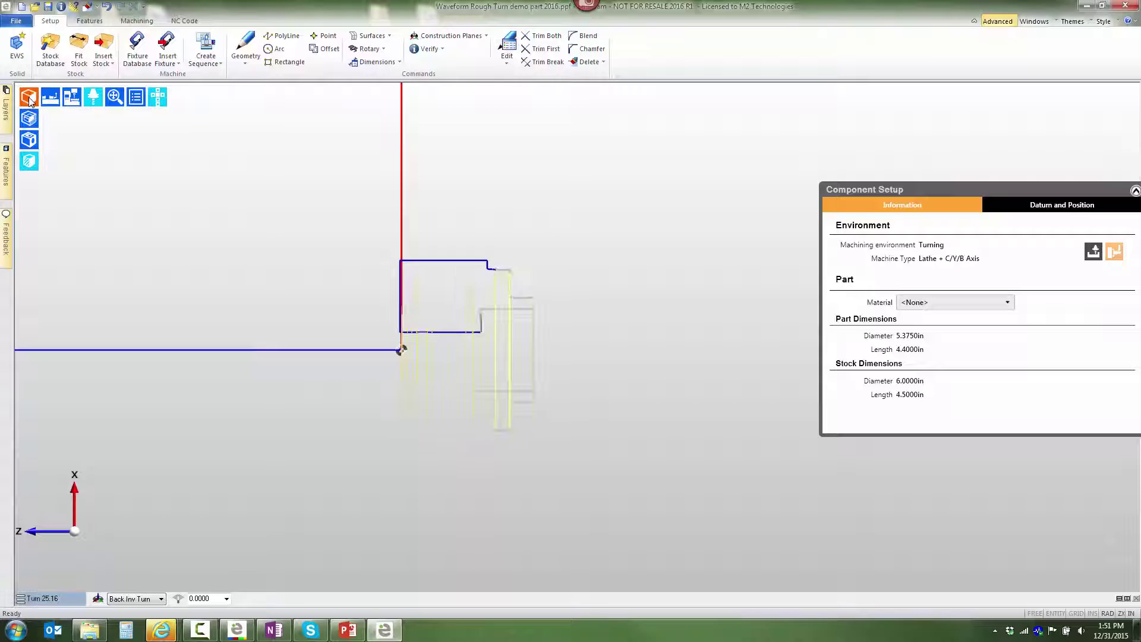
{"action": "left_click", "coordinate": [30, 118]}
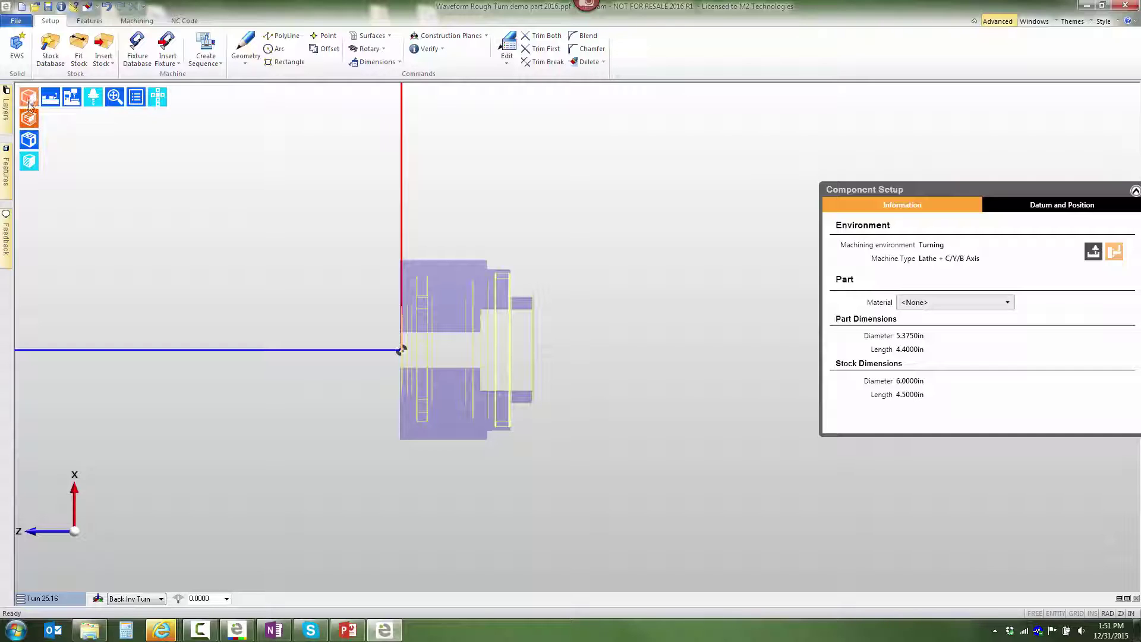
{"action": "left_click", "coordinate": [29, 97]}
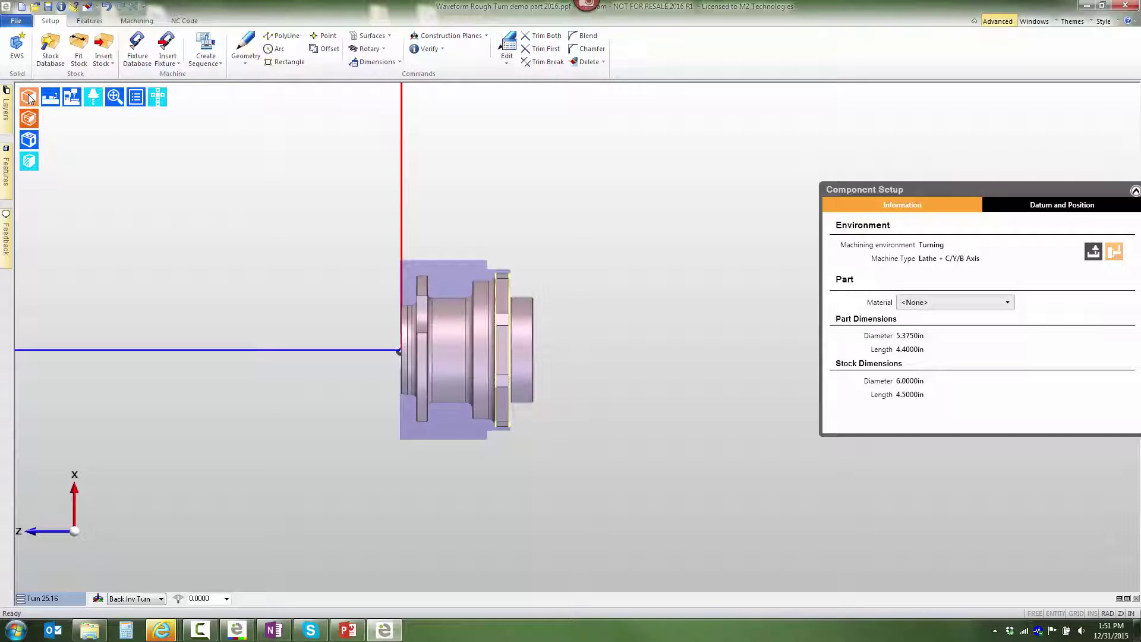
- Show the chuck and machine, switch to Machine coordinates, and orbit to a 3-D perspective
{"action": "left_click", "coordinate": [50, 97]}
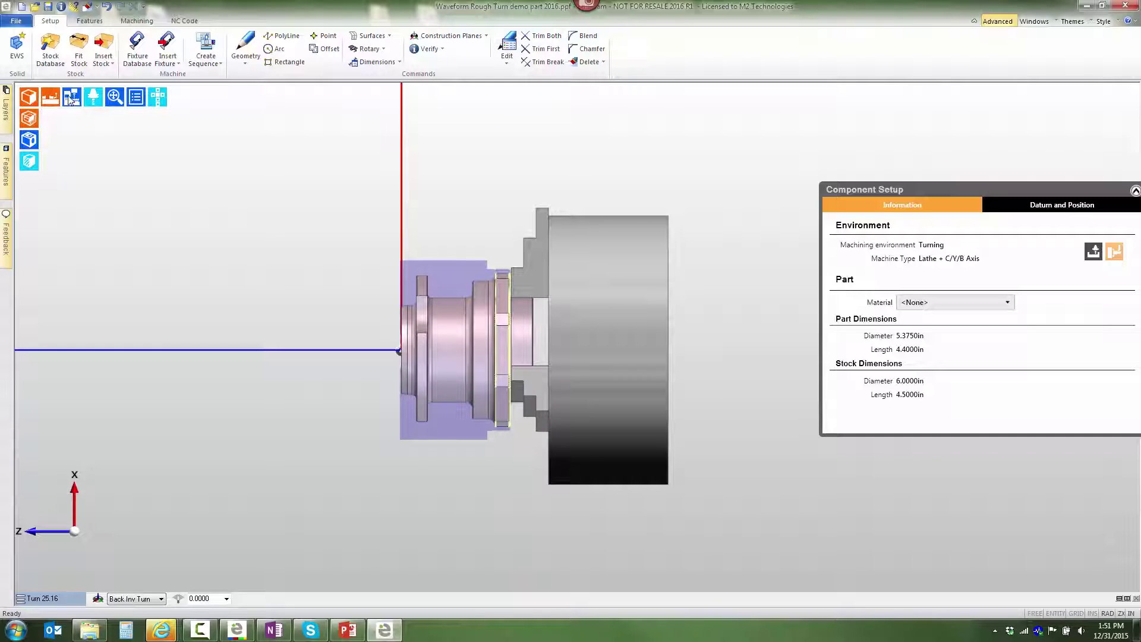
{"action": "left_click", "coordinate": [72, 99]}
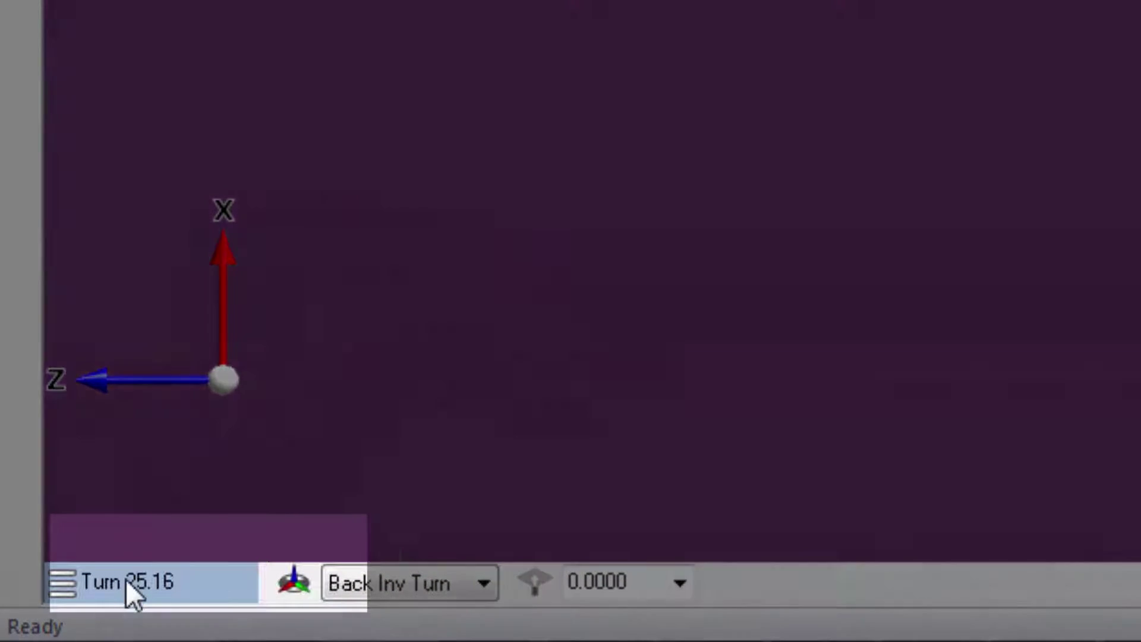
{"action": "left_click", "coordinate": [126, 579]}
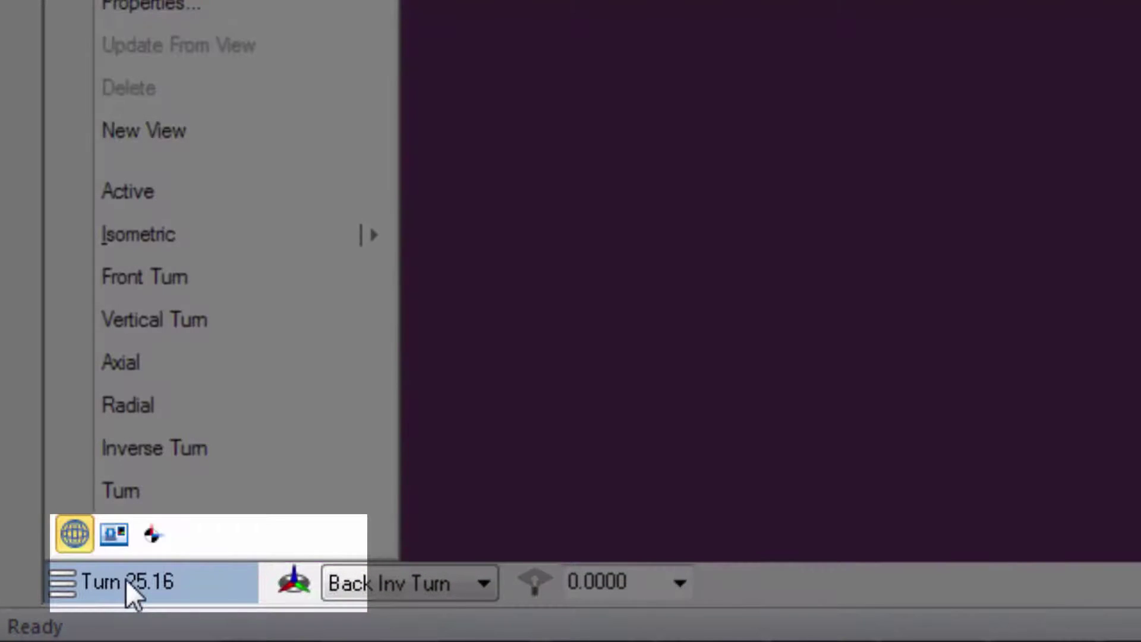
{"action": "left_click", "coordinate": [110, 533]}
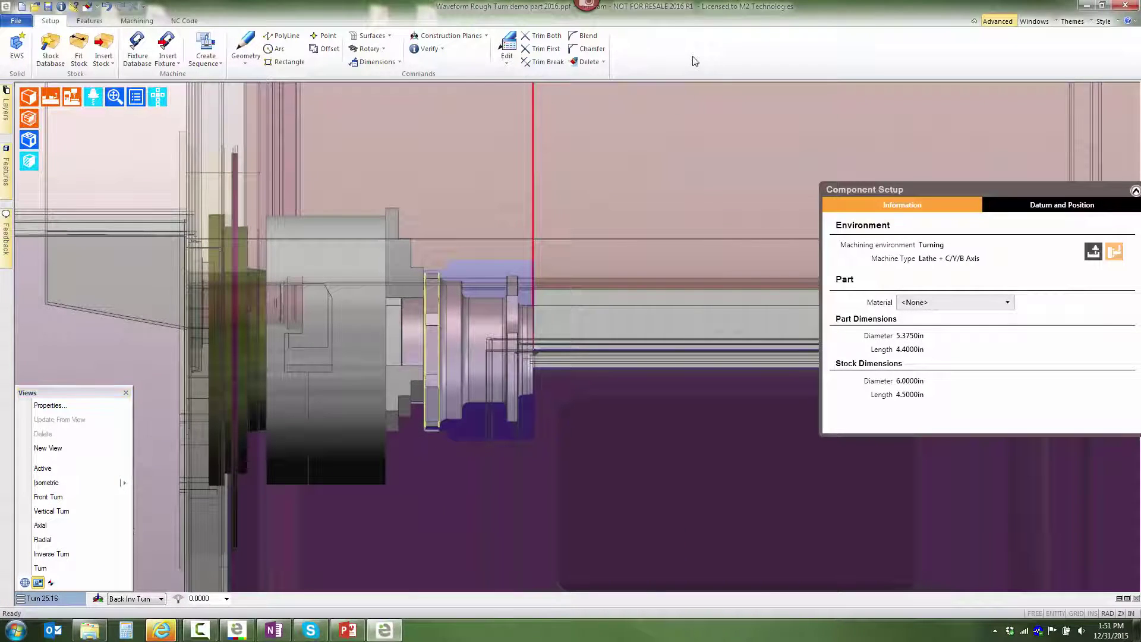
{"action": "left_click", "coordinate": [126, 394]}
{"action": "scroll", "coordinate": [479, 341], "scroll_direction": "down", "scroll_amount": 2}
{"action": "scroll", "coordinate": [481, 341], "scroll_direction": "down", "scroll_amount": 3}
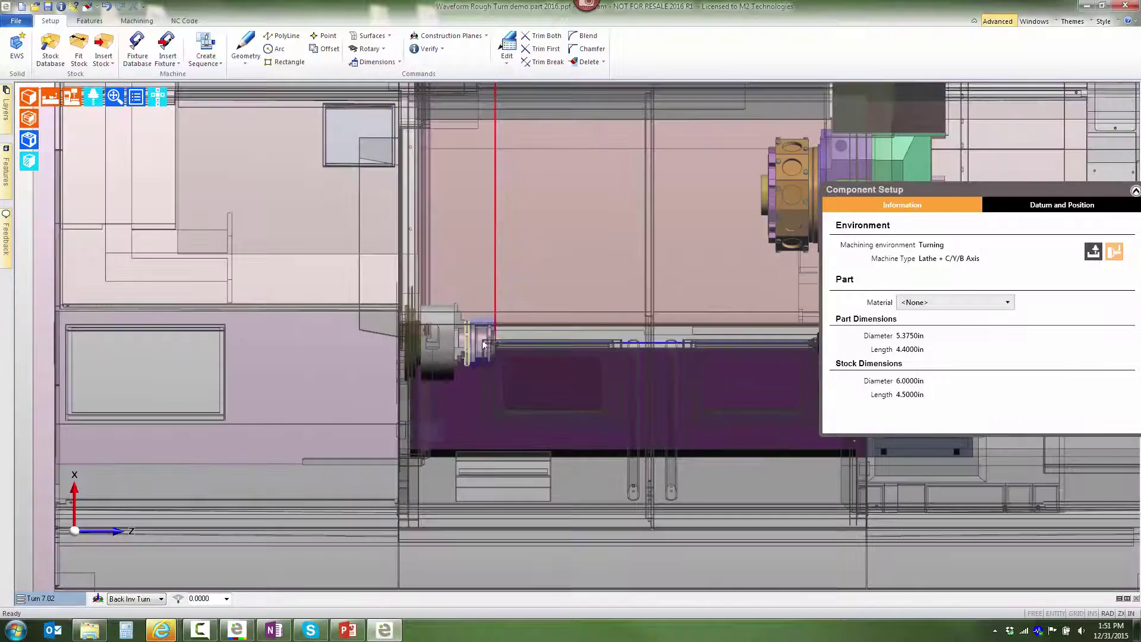
{"action": "middle_click_drag", "start_coordinate": [547, 387], "coordinate": [407, 322]}
{"action": "scroll", "coordinate": [473, 340], "scroll_direction": "up", "scroll_amount": 4}
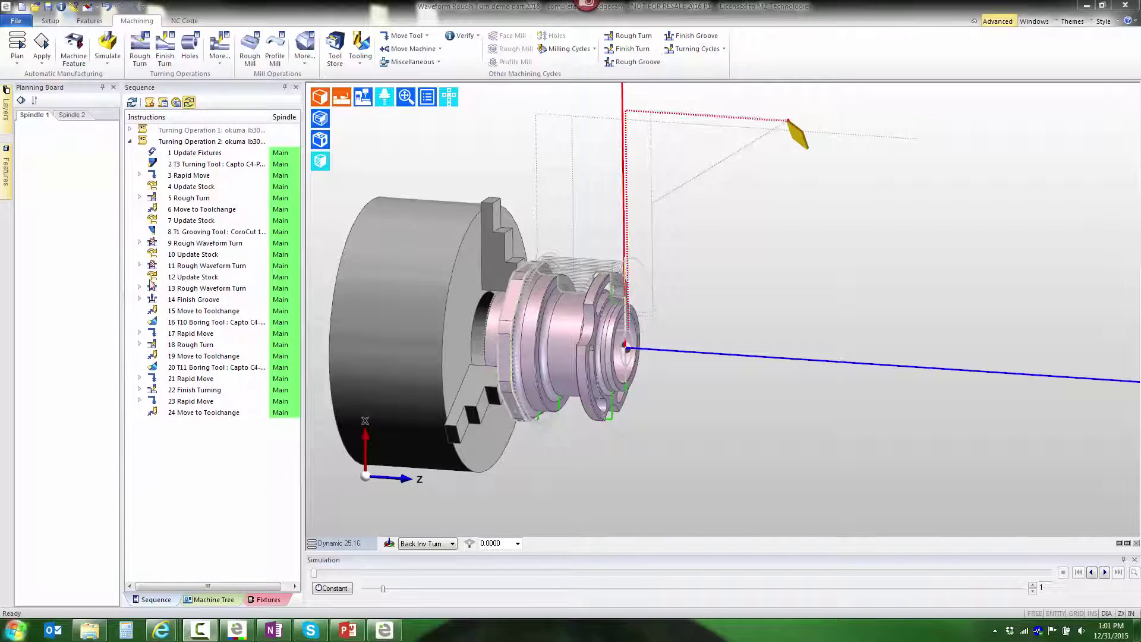
- Copy Turning Operation 1's rows 23 and 25–27 below row 24 of Turning Operation 2
{"action": "left_click", "coordinate": [130, 130]}
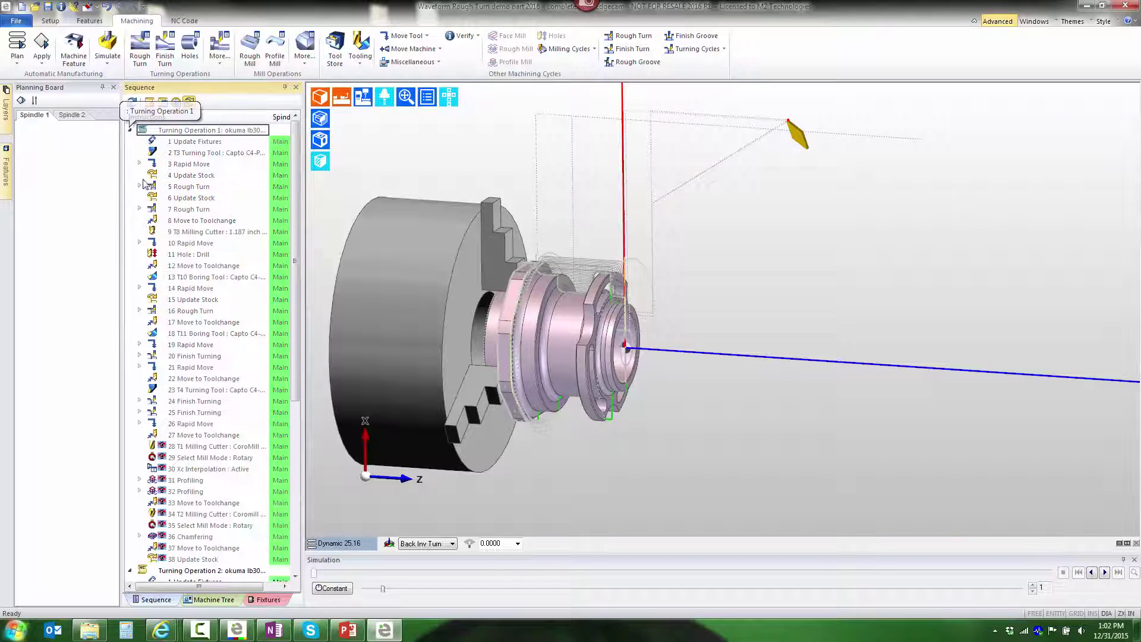
{"action": "left_click", "coordinate": [203, 392]}
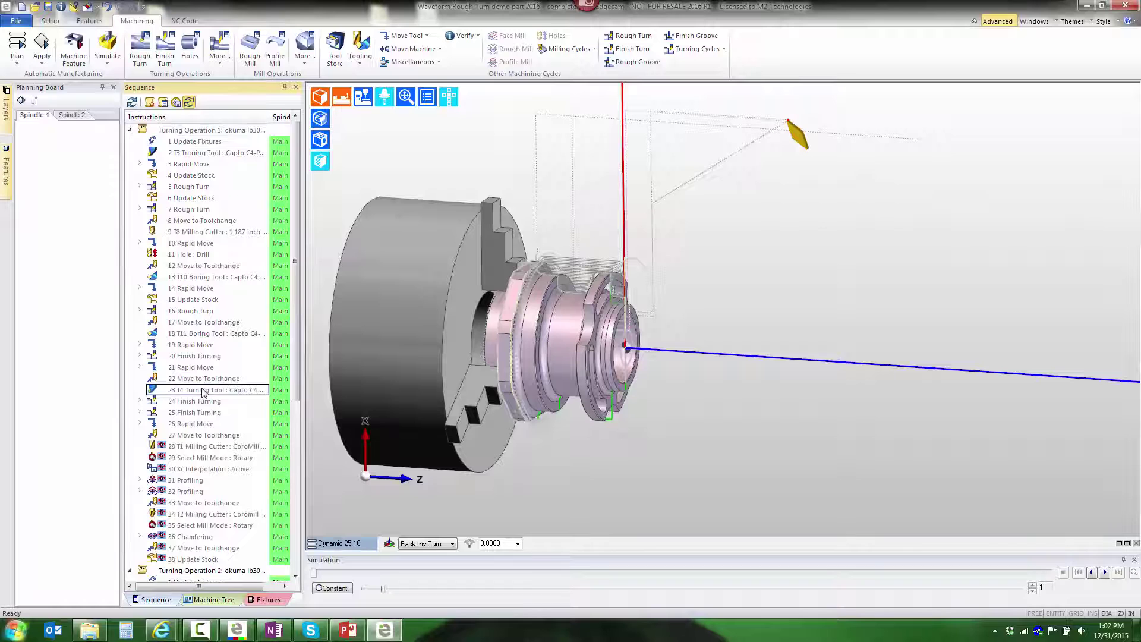
{"action": "left_click", "coordinate": [196, 438], "text": "shift"}
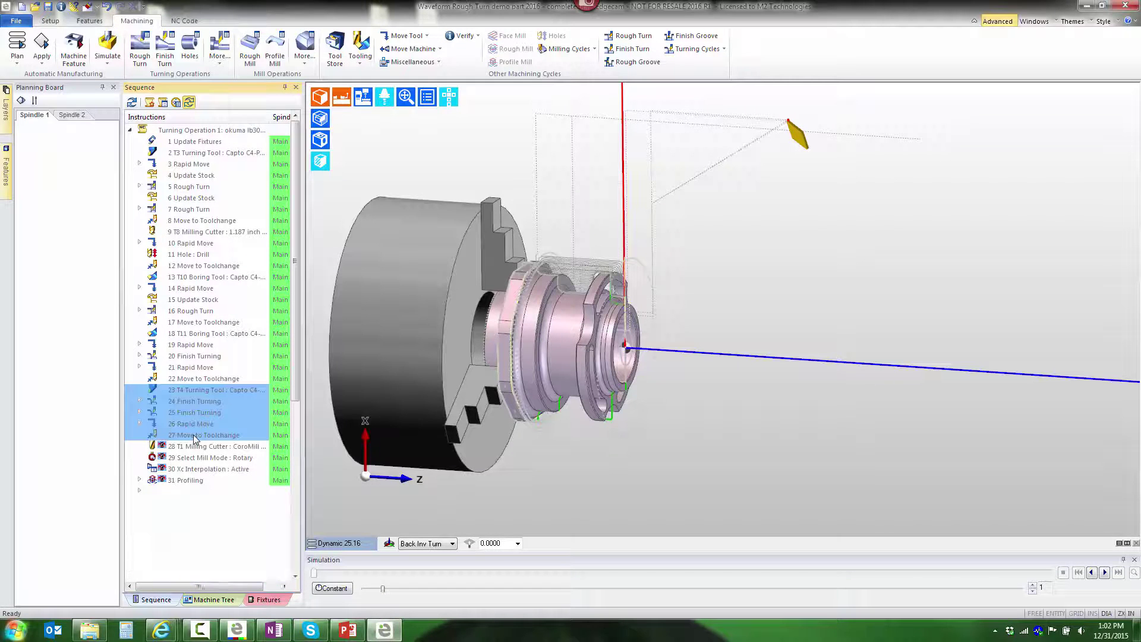
{"action": "left_click", "coordinate": [191, 400], "text": "ctrl"}
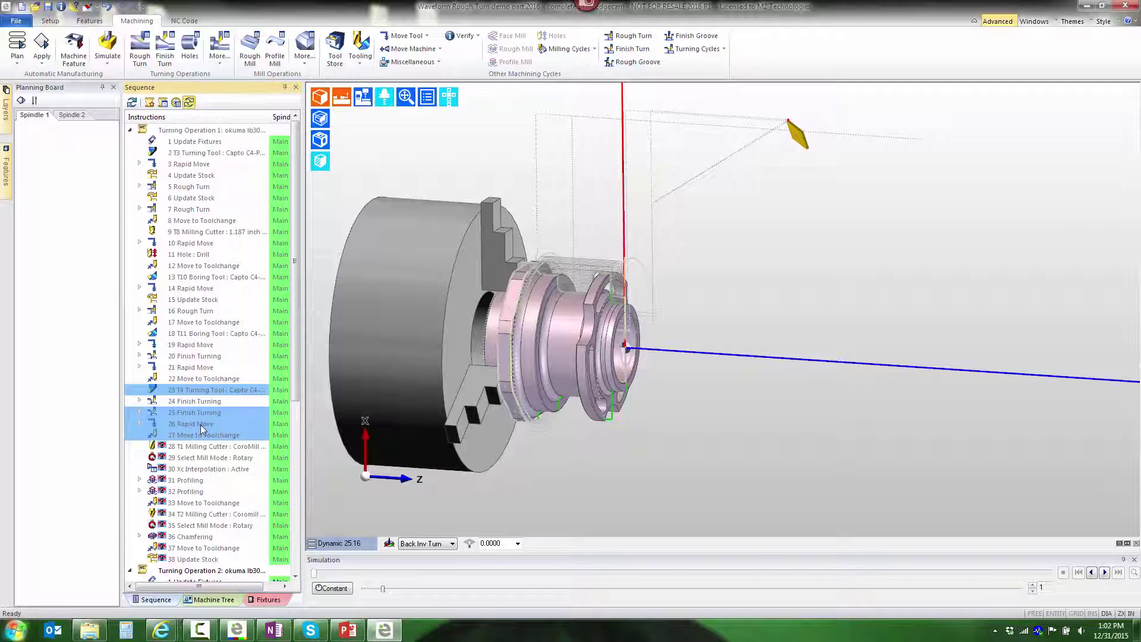
{"action": "left_click_drag", "start_coordinate": [201, 424], "coordinate": [139, 575]}
- Open the newly added 26 Finish Turning instruction for editing
{"action": "scroll", "coordinate": [299, 560], "scroll_direction": "down", "scroll_amount": 3}
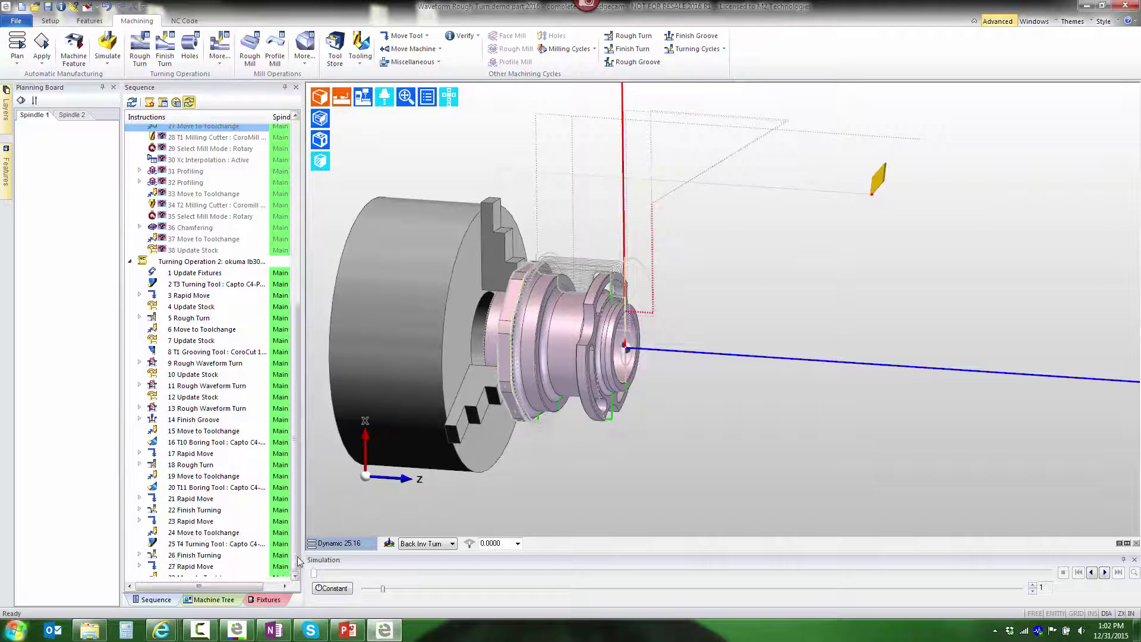
{"action": "scroll", "coordinate": [299, 561], "scroll_direction": "down", "scroll_amount": 1}
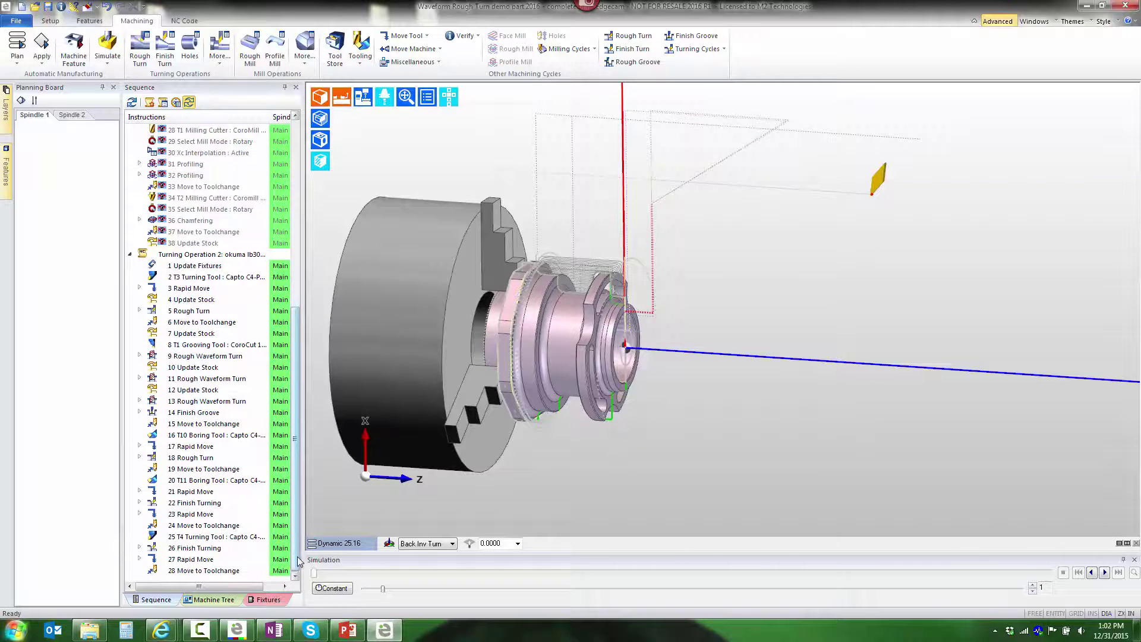
{"action": "double_click", "coordinate": [206, 548]}
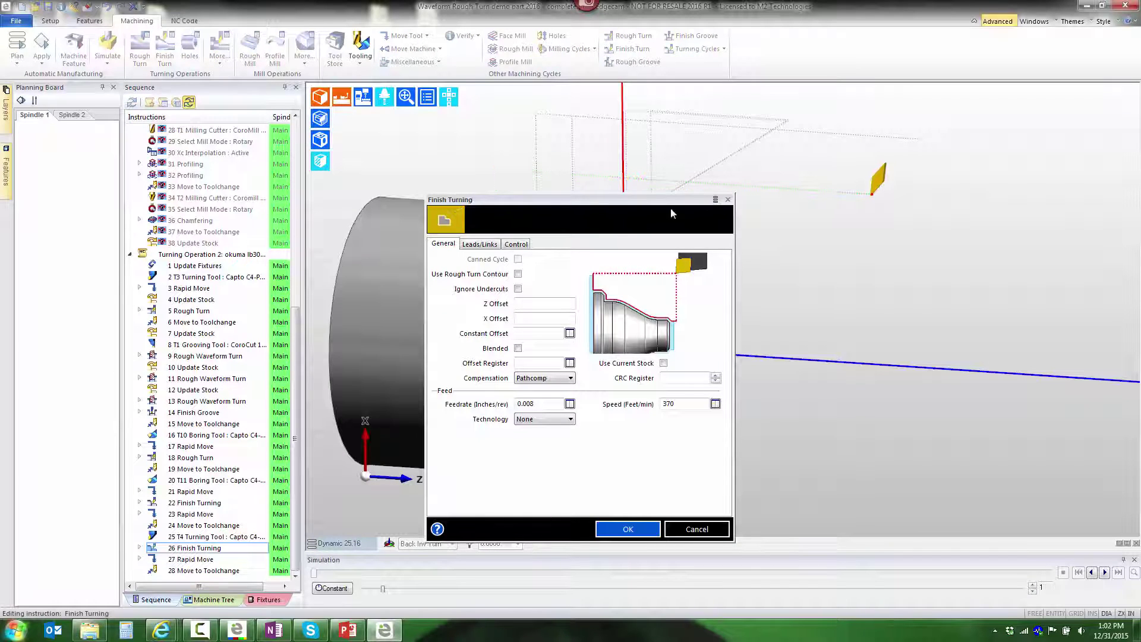
- Reselect the part's red turn profile for Finish Turning, keeping the start point, and confirm
{"action": "left_click", "coordinate": [447, 222]}
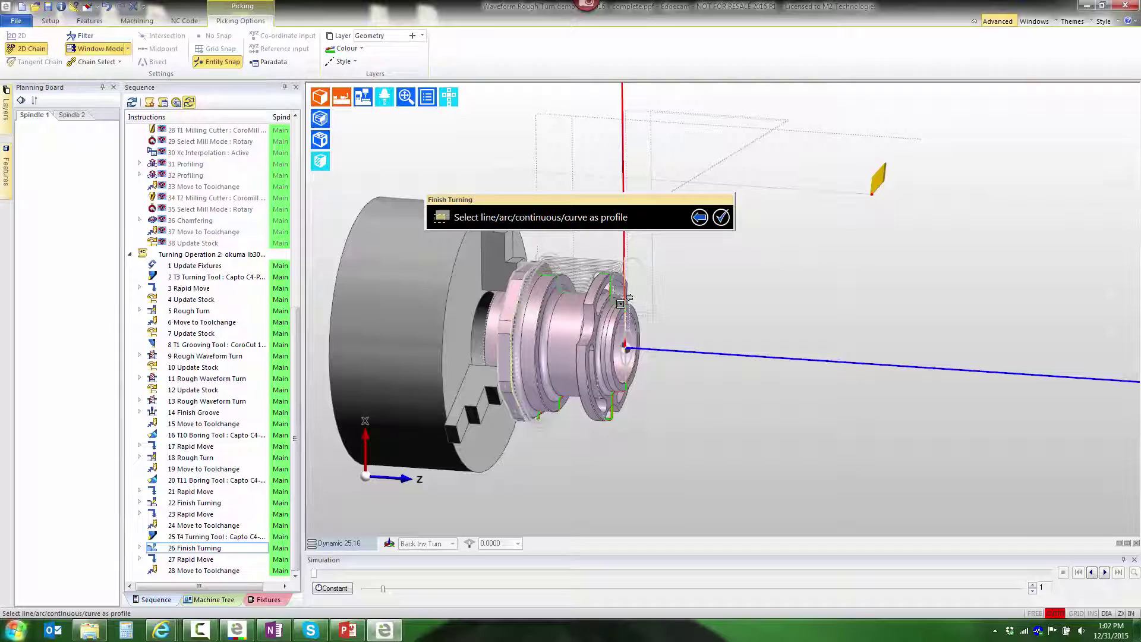
{"action": "left_click", "coordinate": [620, 304]}
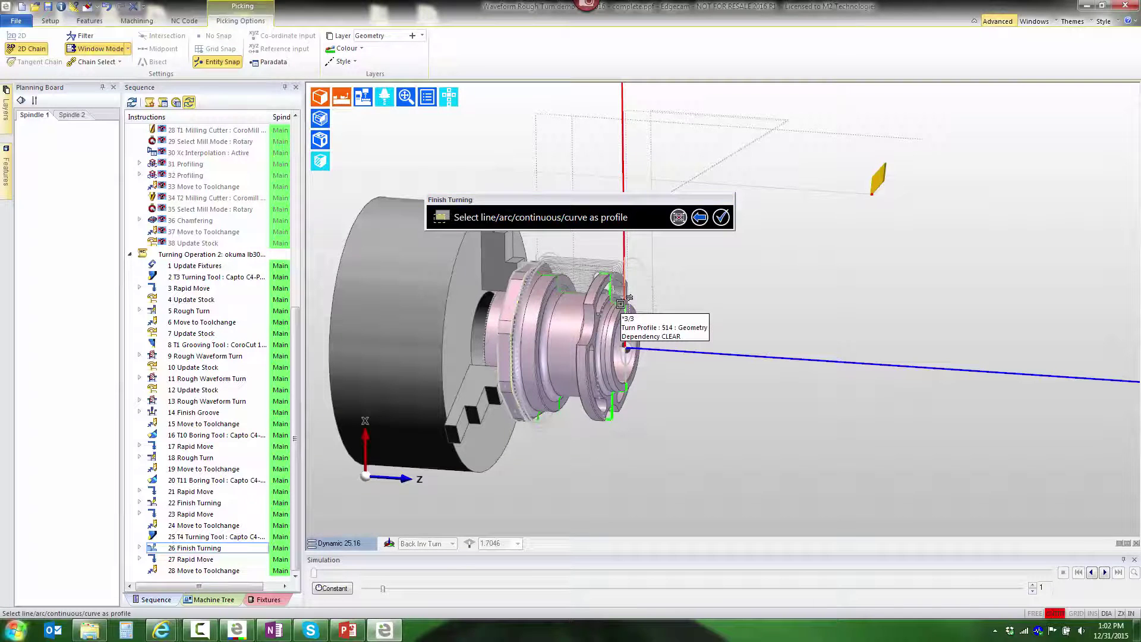
{"action": "middle_click", "coordinate": [689, 308]}
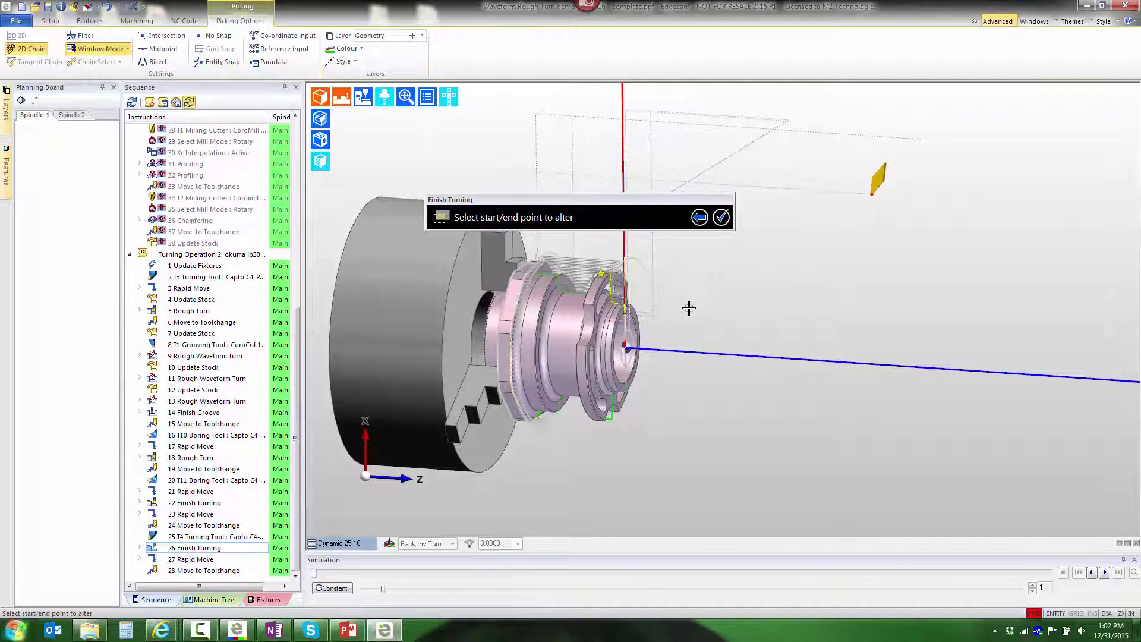
{"action": "middle_click", "coordinate": [689, 308]}
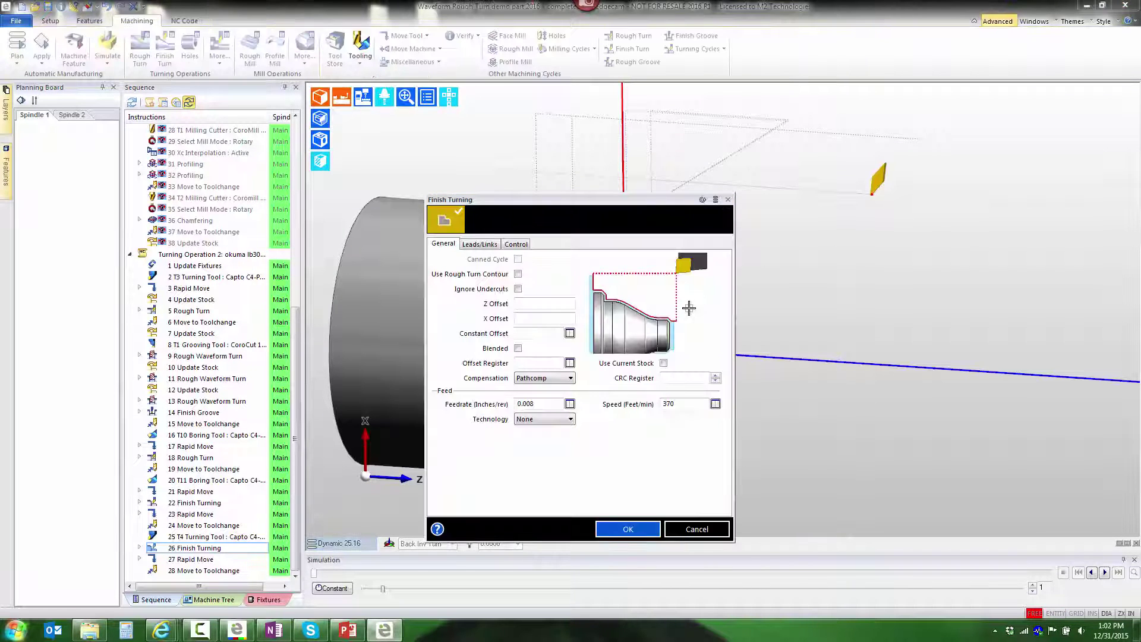
{"action": "left_click", "coordinate": [629, 531]}
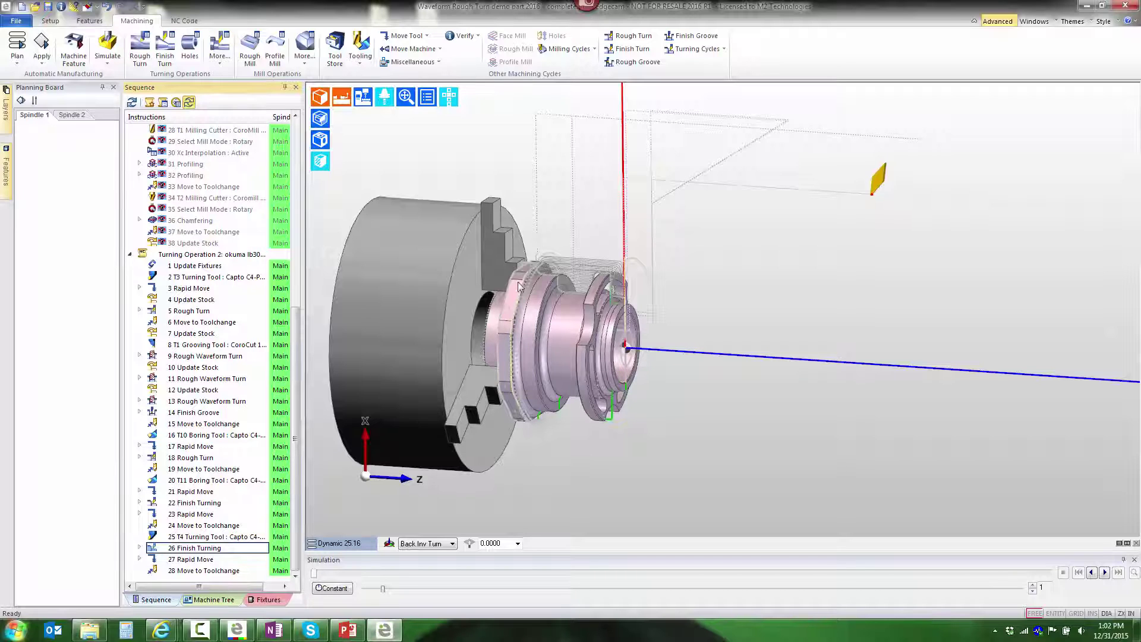
{"action": "left_click", "coordinate": [413, 62]}
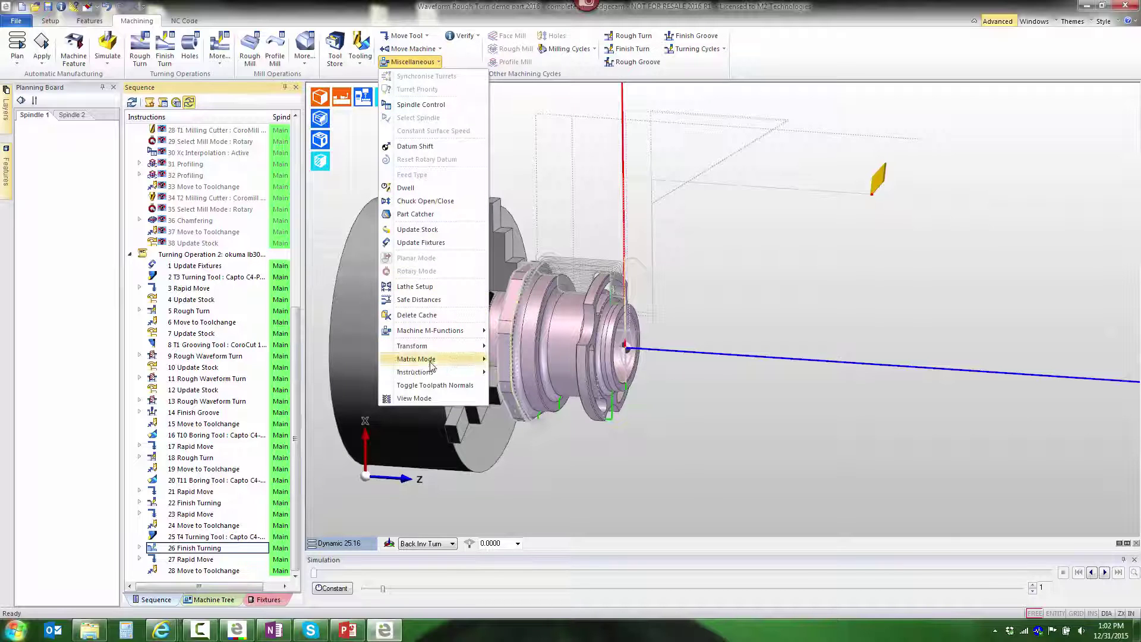
{"action": "mouse_move", "coordinate": [429, 374]}
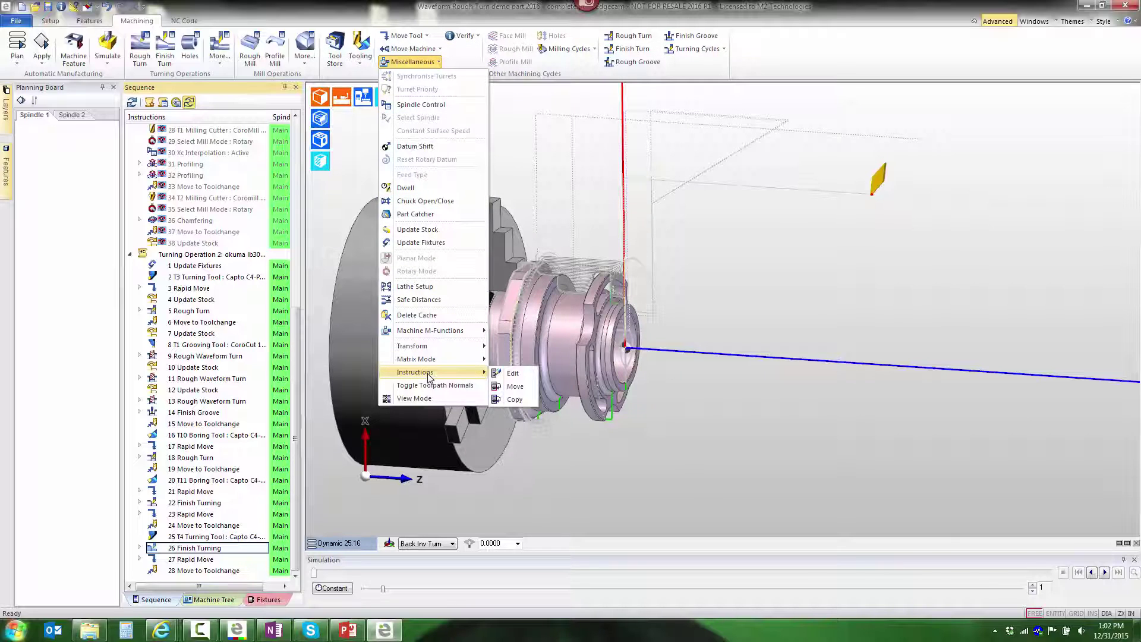
{"action": "left_click", "coordinate": [513, 400]}
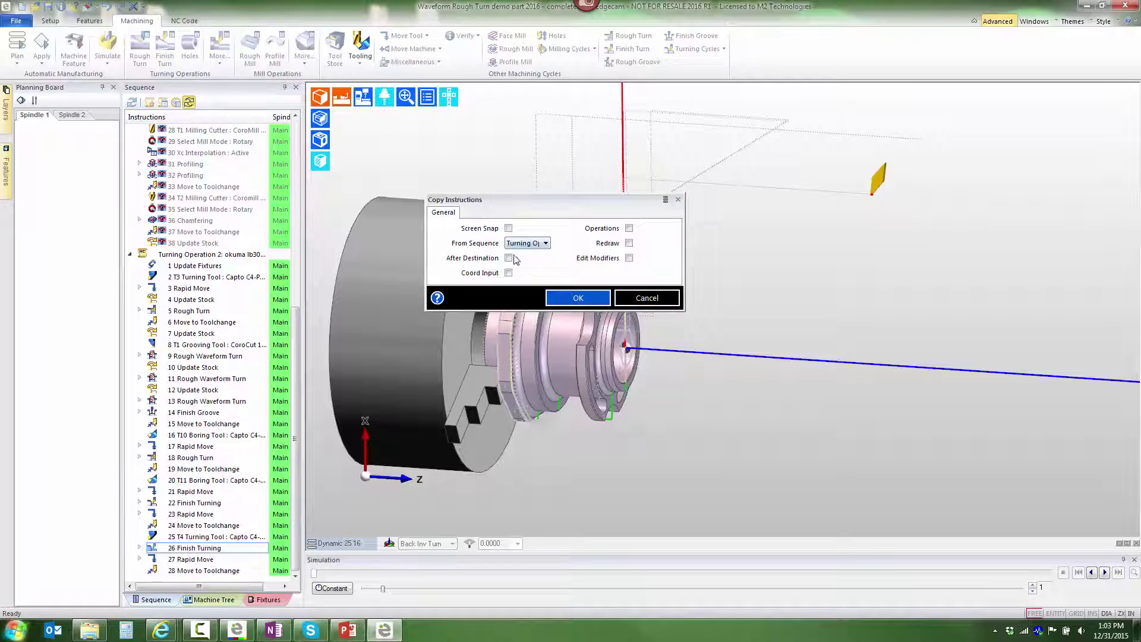
{"action": "left_click", "coordinate": [629, 259]}
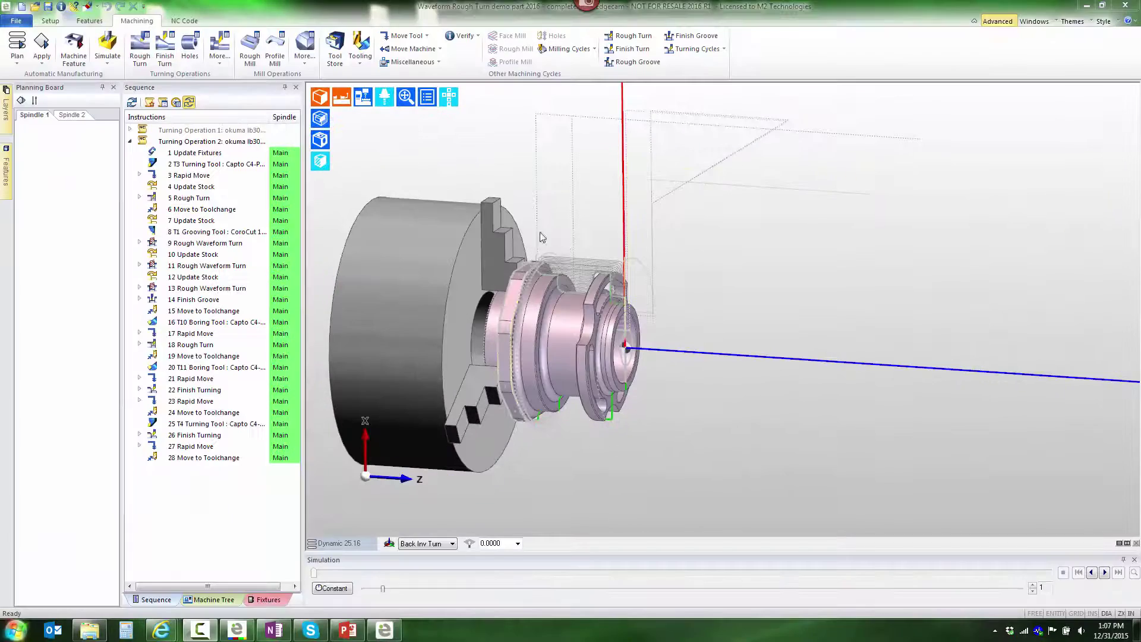
- Load Turning Operation 2 as the selected sequence into Edgecam Simulator
{"action": "left_click", "coordinate": [108, 46]}
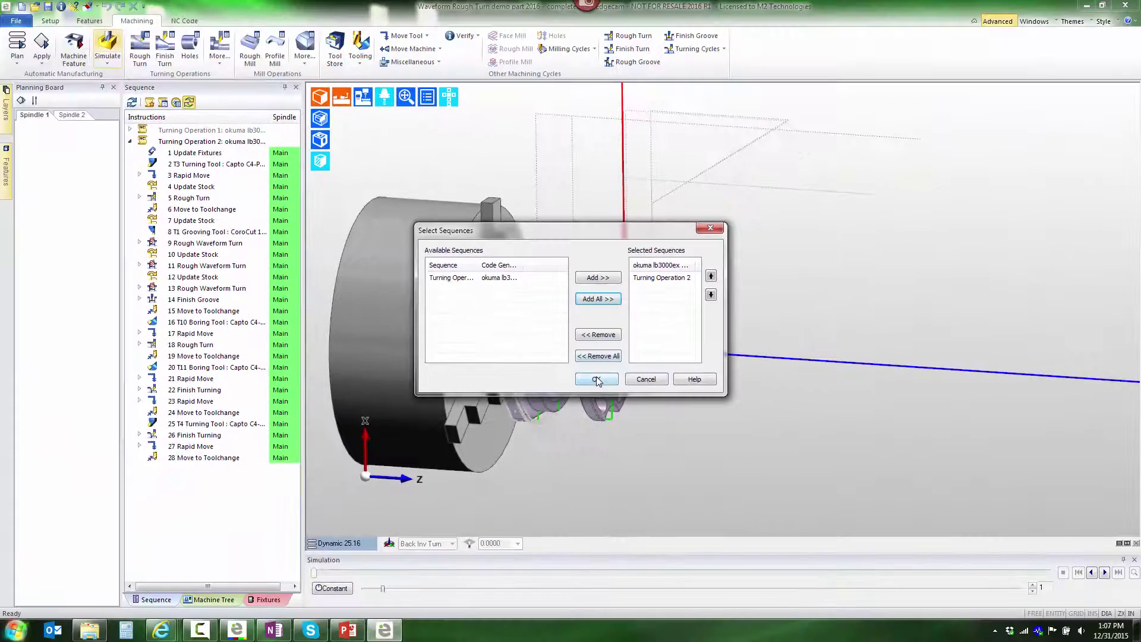
{"action": "left_click", "coordinate": [597, 380]}
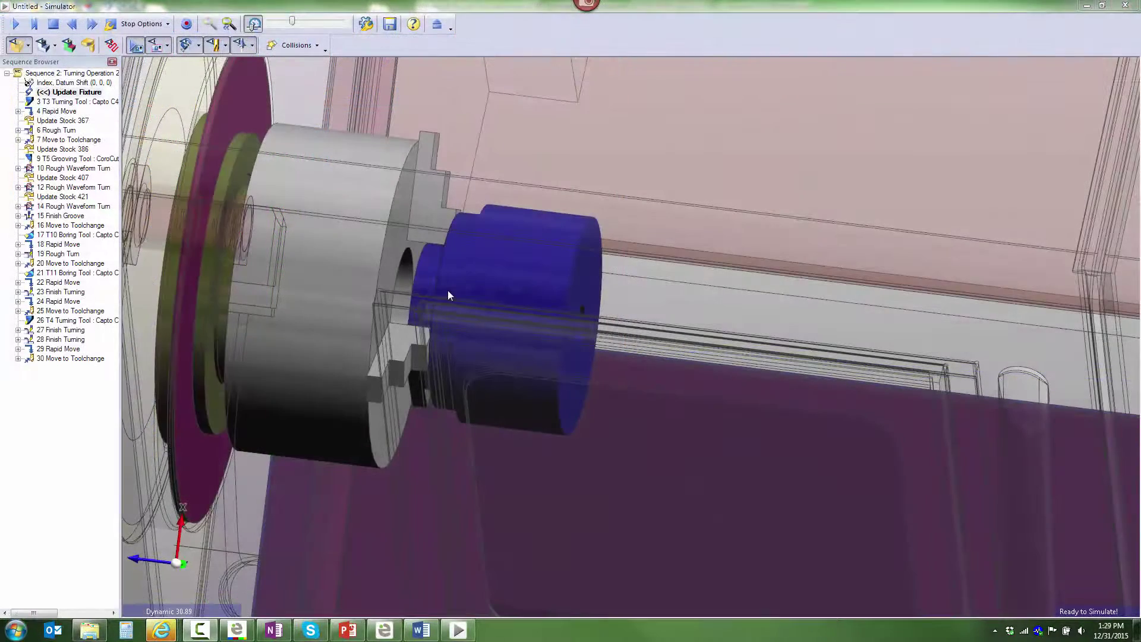
- Show the stock as a ZX profile slice and play the simulation to 4 Rapid Move
{"action": "right_click", "coordinate": [447, 294]}
{"action": "mouse_move", "coordinate": [480, 362]}
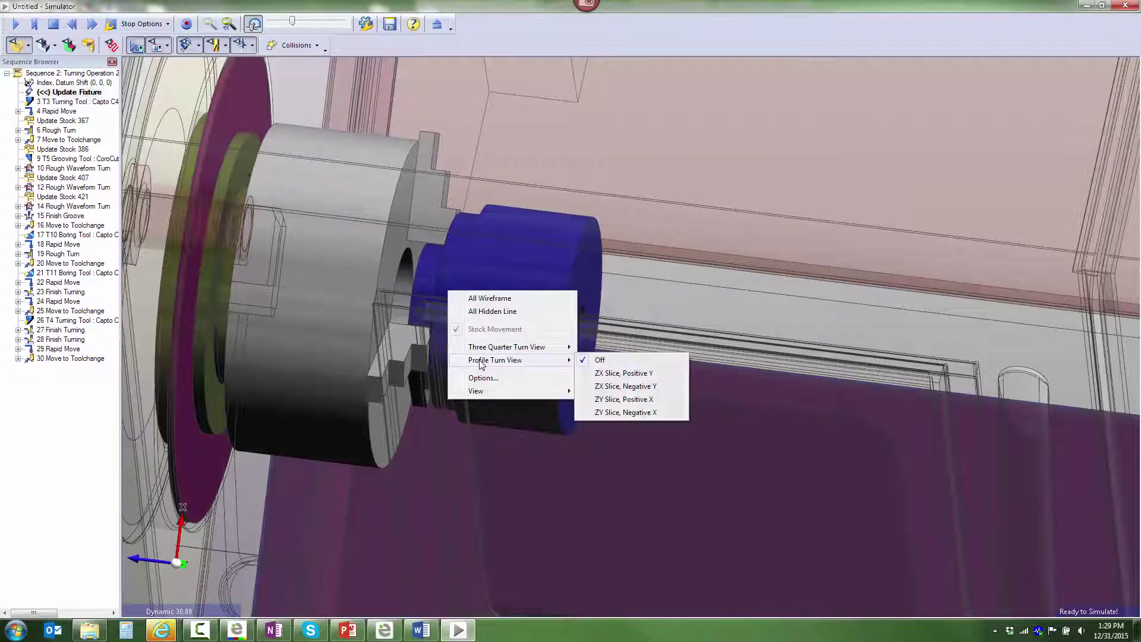
{"action": "left_click", "coordinate": [625, 390]}
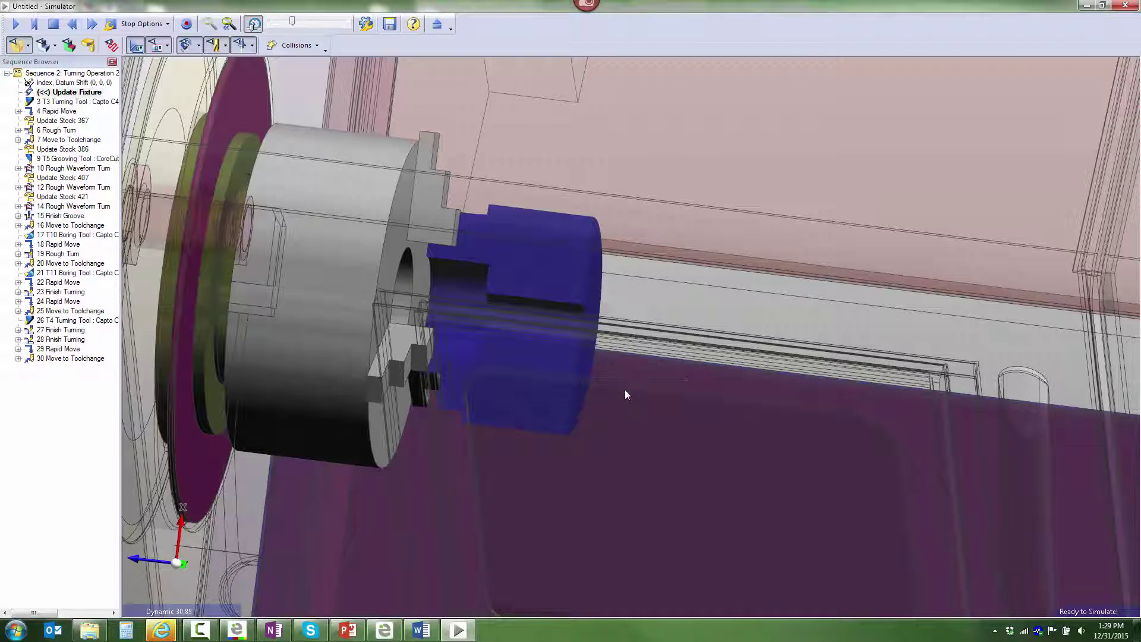
{"action": "mouse_move", "coordinate": [619, 412]}
{"action": "middle_mouse_down"}
{"action": "mouse_move", "coordinate": [602, 445]}
{"action": "mouse_move", "coordinate": [614, 384]}
{"action": "mouse_move", "coordinate": [643, 381]}
{"action": "mouse_move", "coordinate": [616, 411]}
{"action": "middle_mouse_up"}
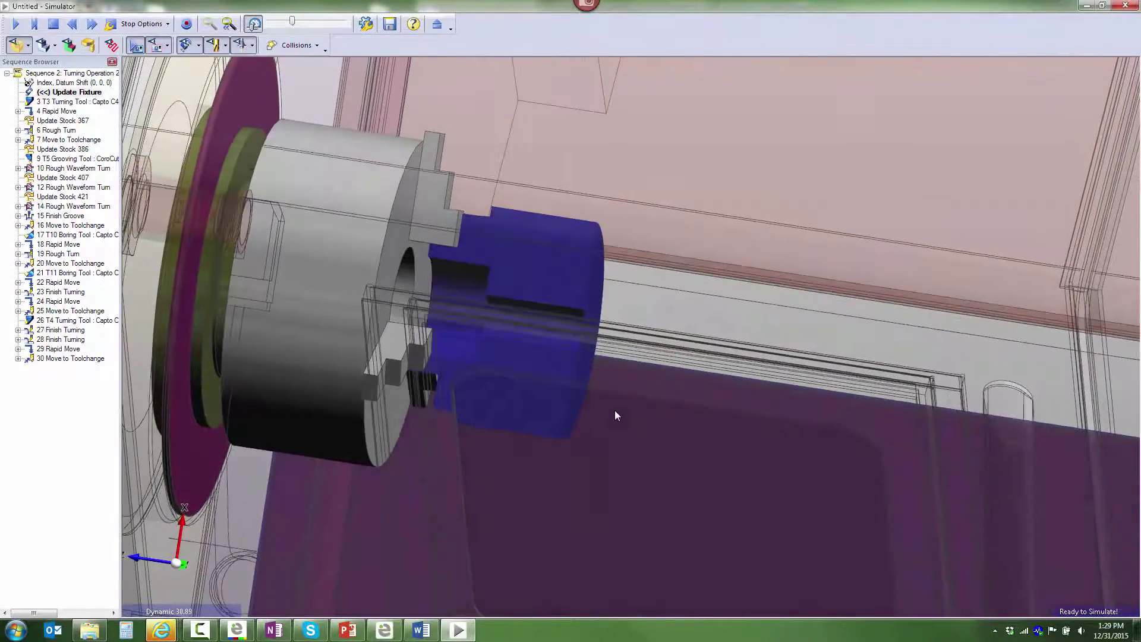
{"action": "left_click", "coordinate": [16, 24]}
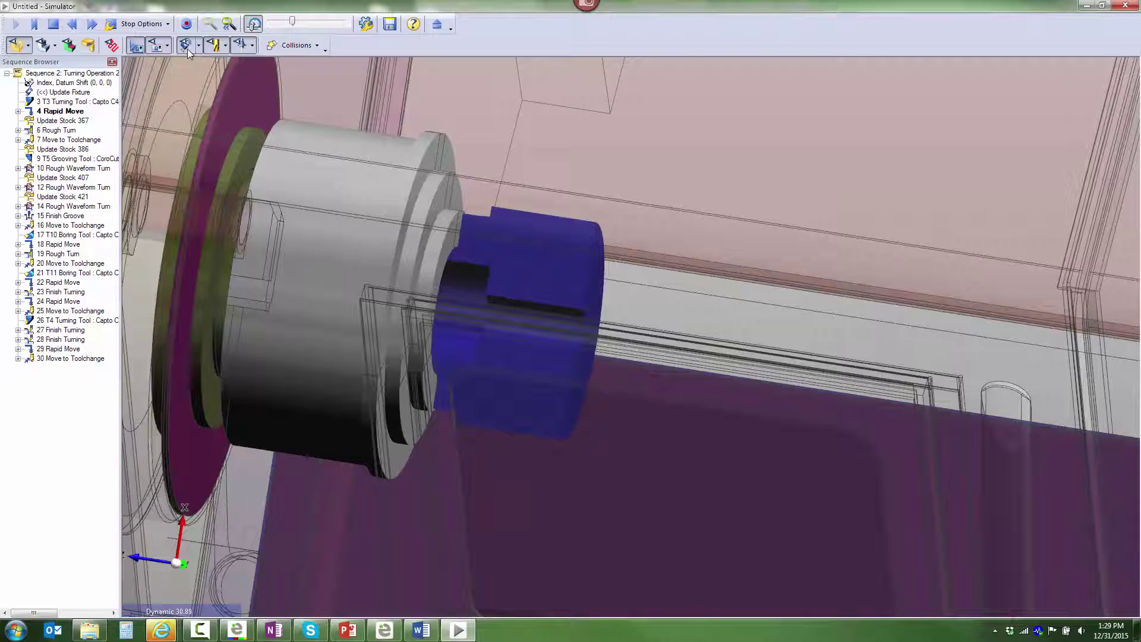
{"action": "left_click", "coordinate": [167, 46]}
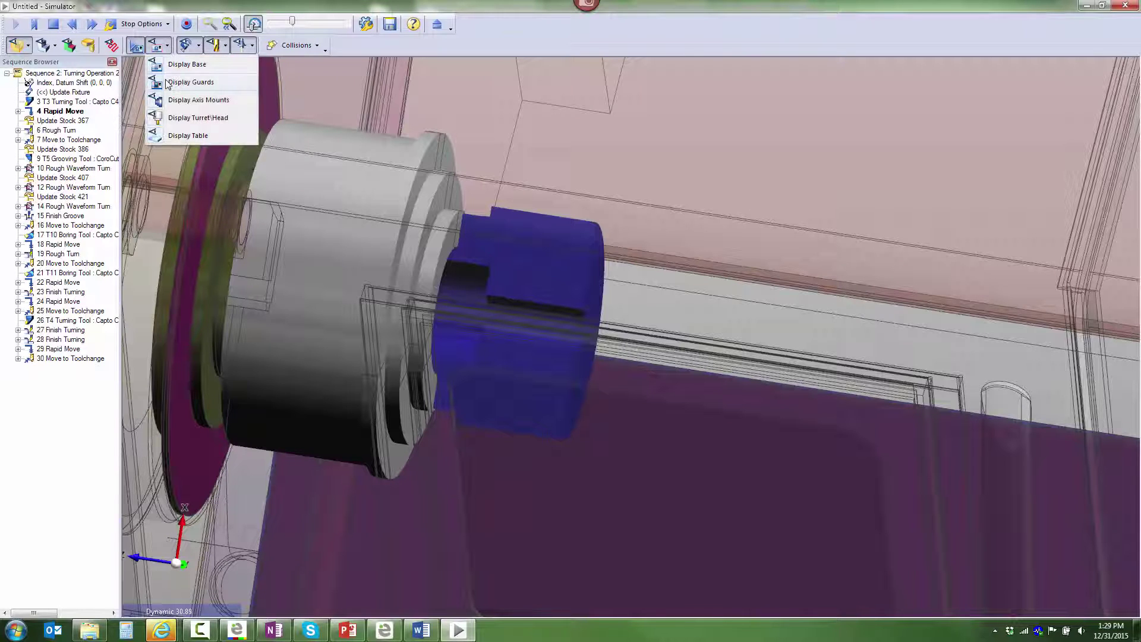
- Turn off Display Guards to hide the machine guard housing during the simulation
{"action": "left_click", "coordinate": [167, 83]}
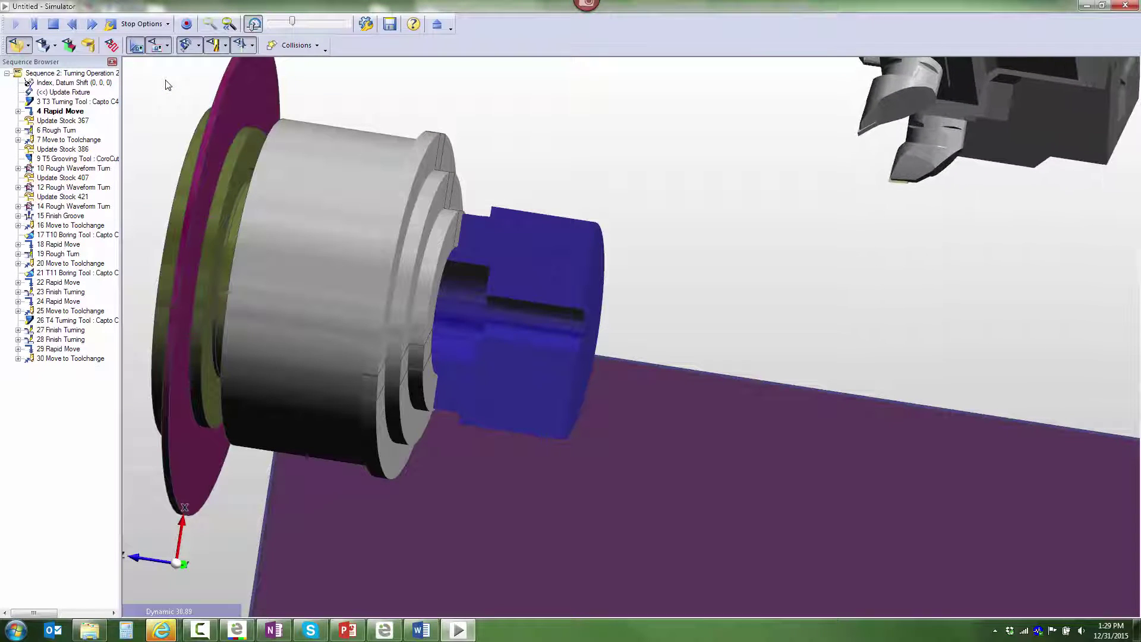